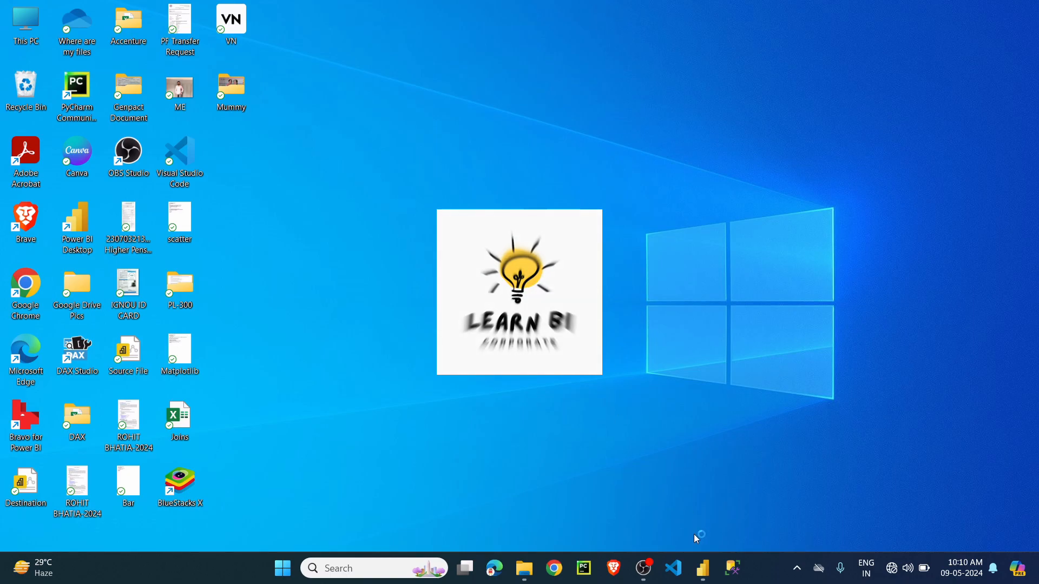
# Step: Open the DAX Tutorial report in Power BI Desktop and filter the 6M Sale page by 2015-Jul, 2015-Aug and 2015-Sep in turn
pyautogui.click(705, 568)
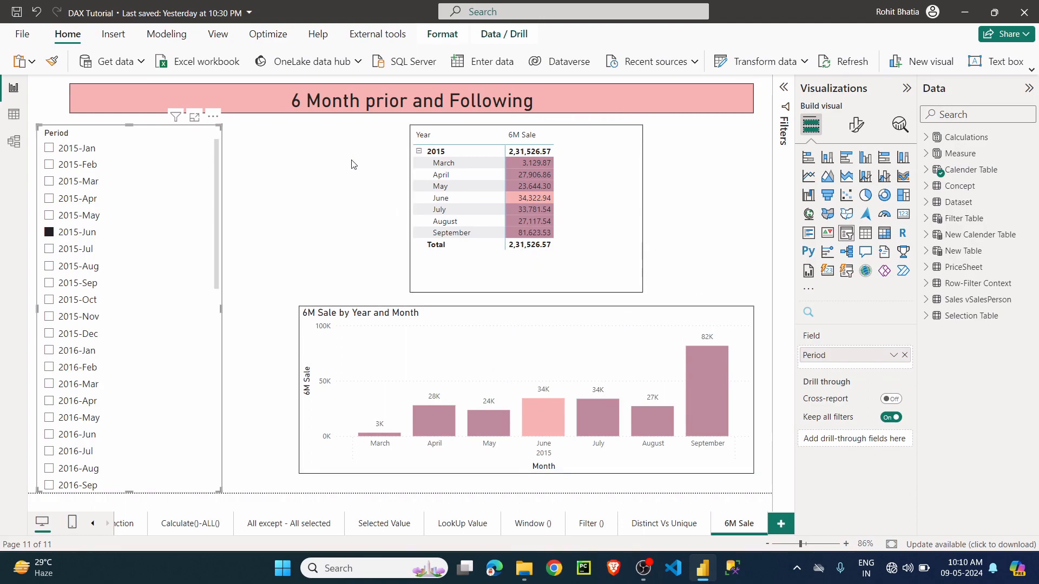
pyautogui.click(49, 250)
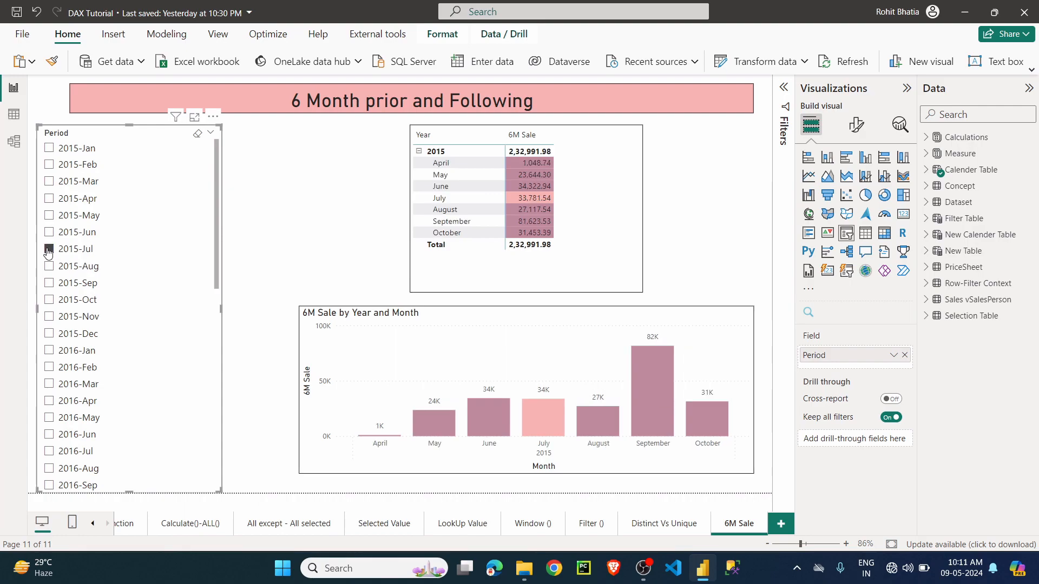
pyautogui.click(49, 267)
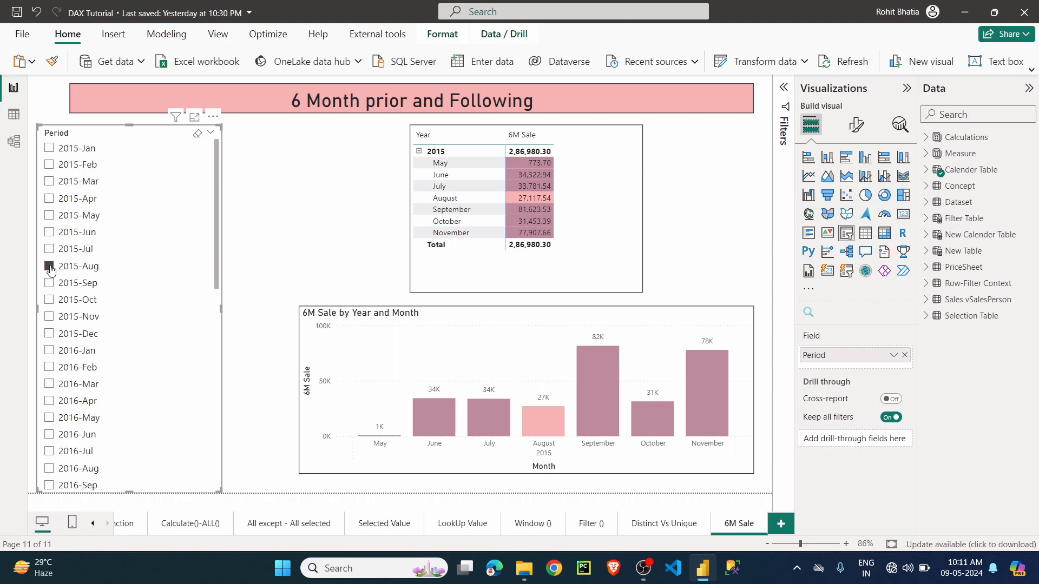
pyautogui.click(49, 283)
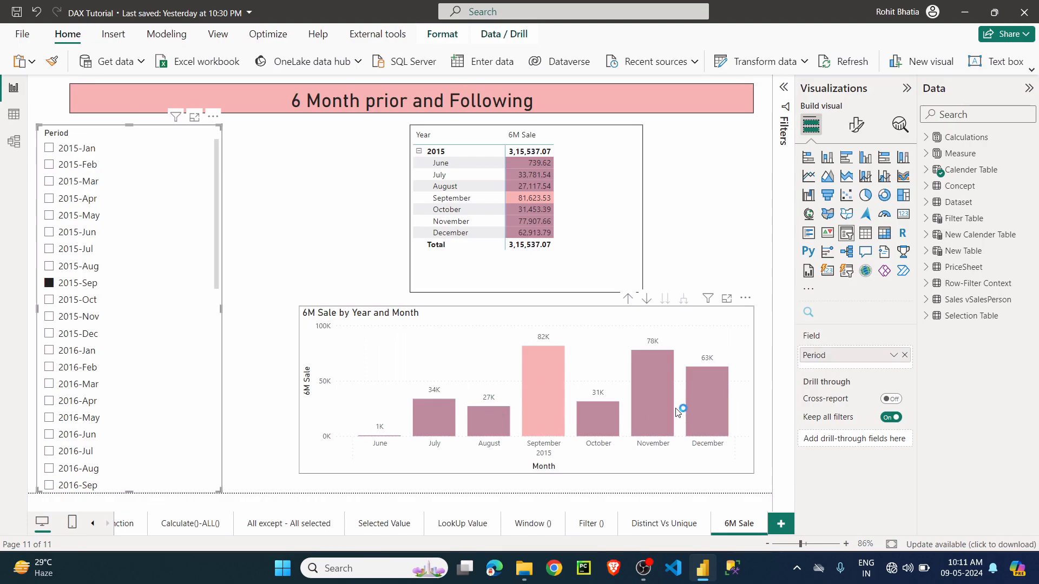
pyautogui.moveTo(483, 422)
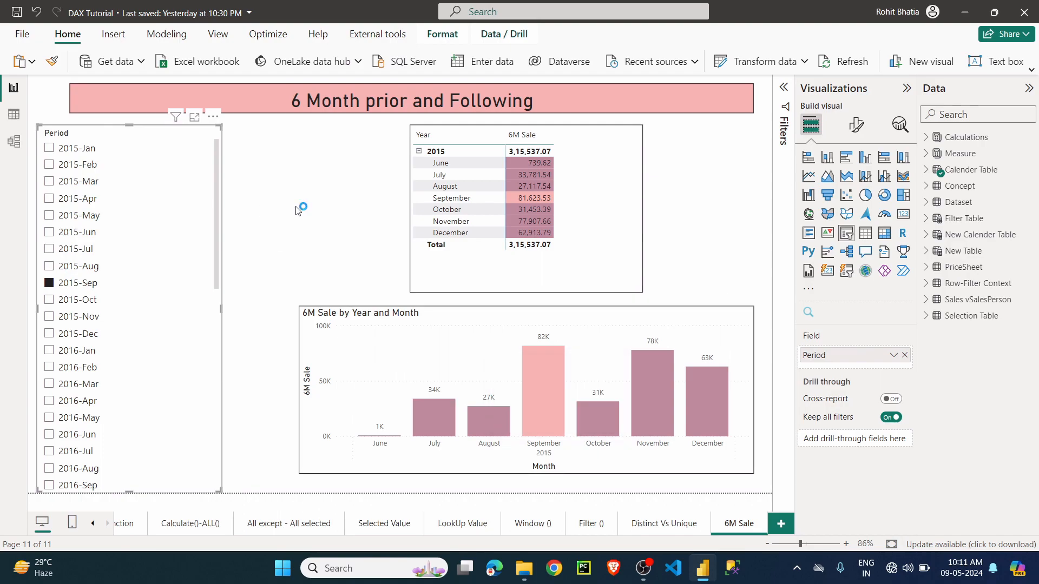
pyautogui.scroll(-7, 145, 303)
pyautogui.scroll(7, 145, 304)
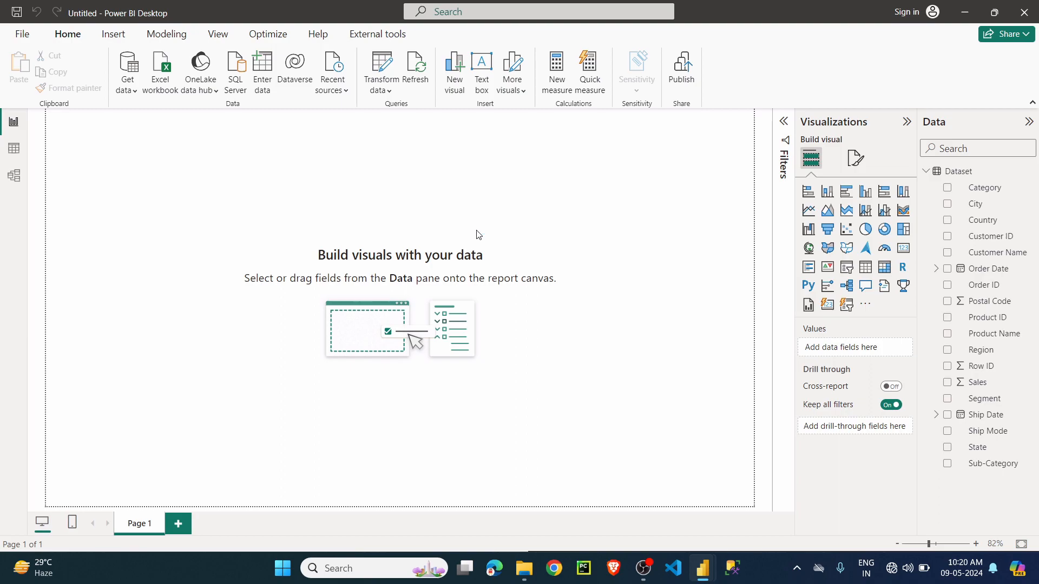
# Step: Show the Dataset table's rows and examine its order ID, order date and ship date columns
pyautogui.click(13, 148)
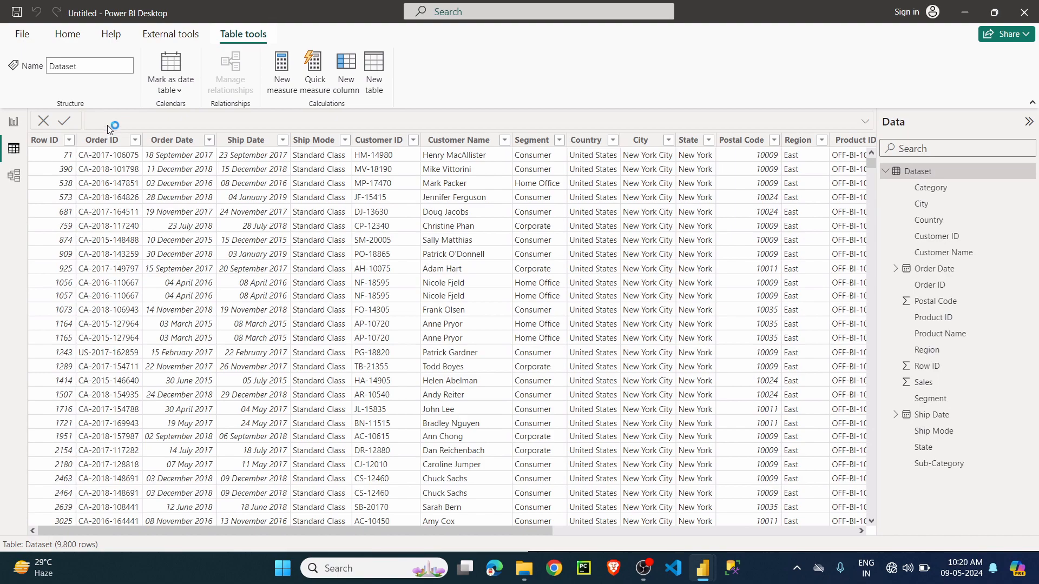
pyautogui.click(110, 142)
pyautogui.click(155, 143)
pyautogui.click(260, 142)
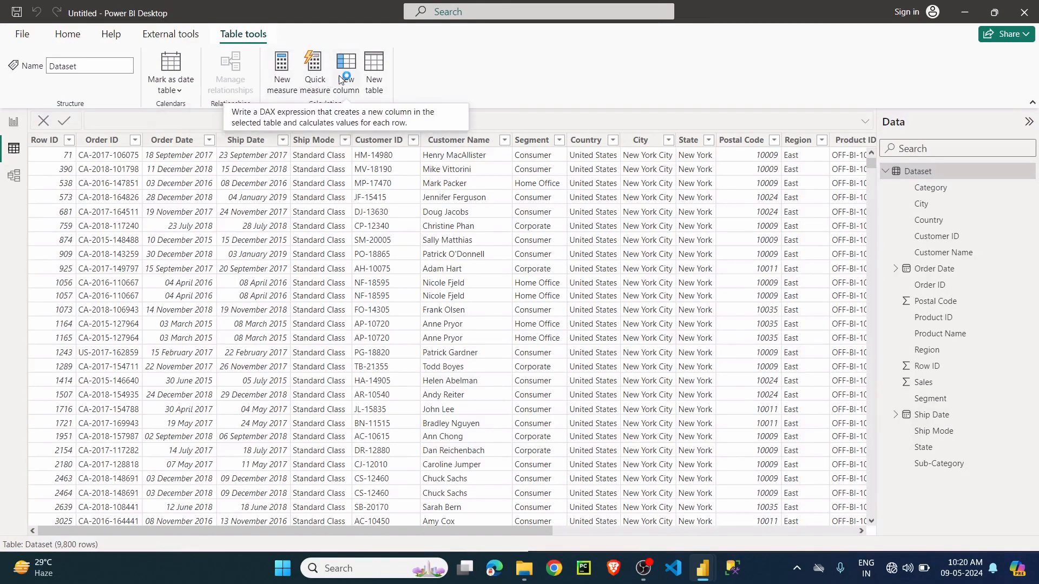
# Step: Start a calculated table named Calender using CALENDAR, with MIN('Dataset'[Order Date]) as the start date
pyautogui.click(67, 34)
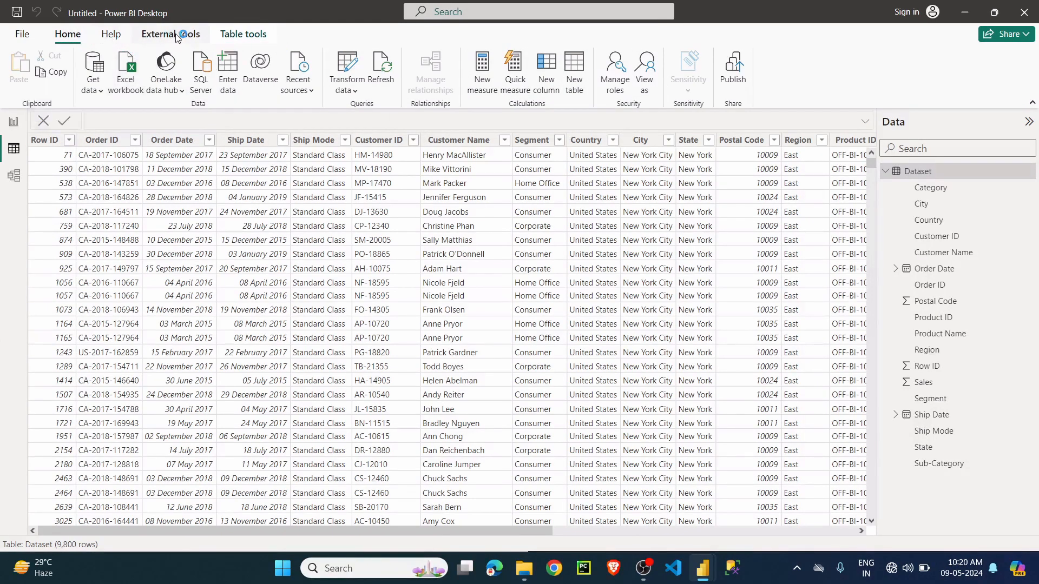
pyautogui.click(251, 35)
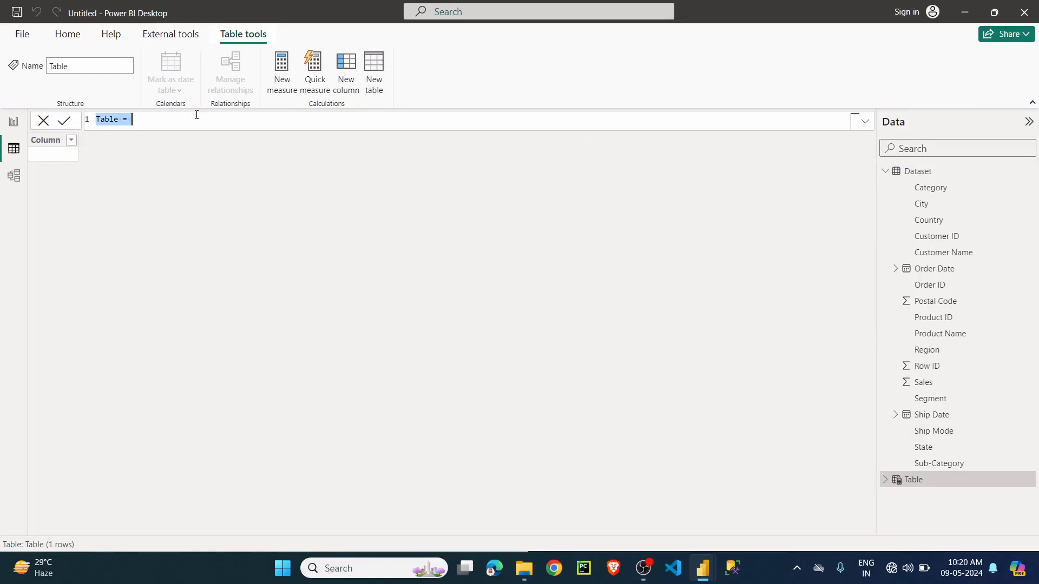
pyautogui.write('Calender = ')
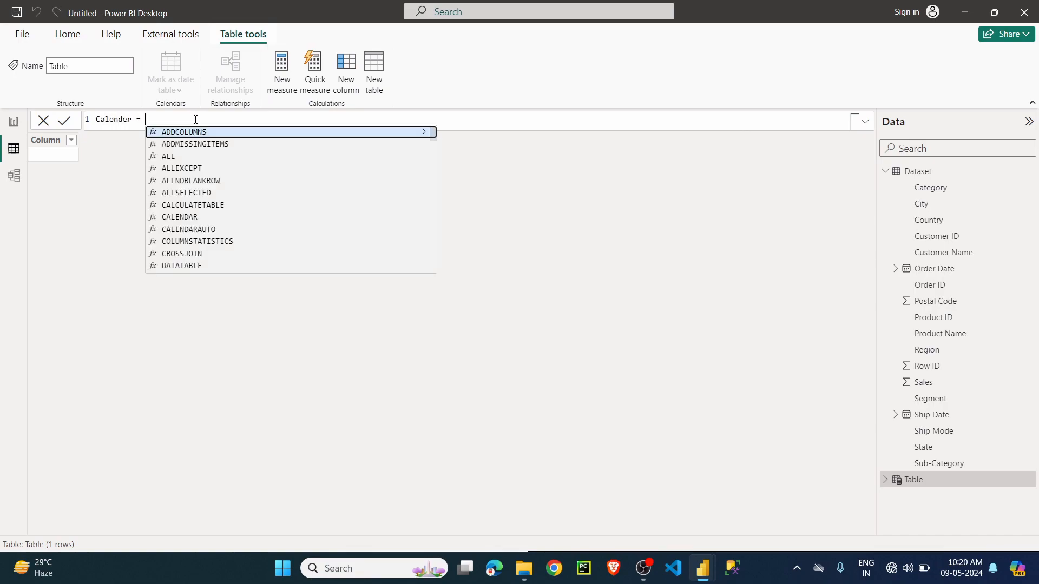
pyautogui.write('cal')
pyautogui.press('Down')
pyautogui.press('Tab')
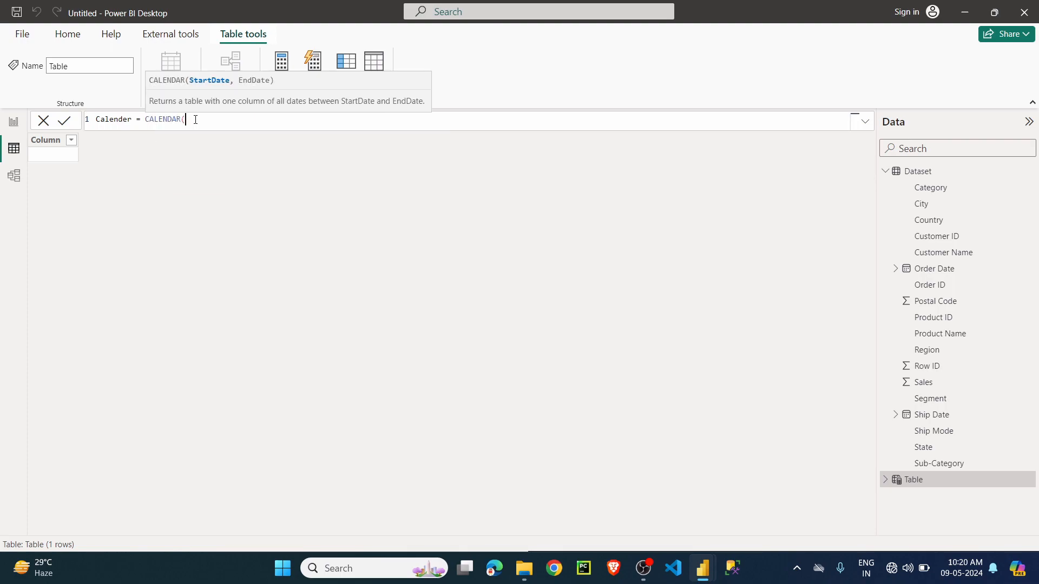
pyautogui.write('min')
pyautogui.press('Tab')
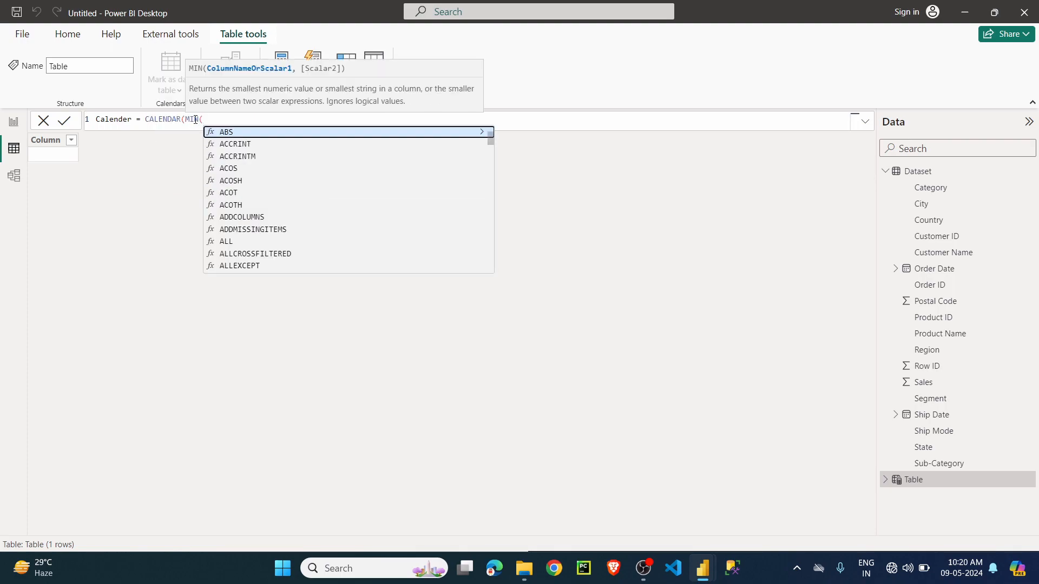
pyautogui.write('ord')
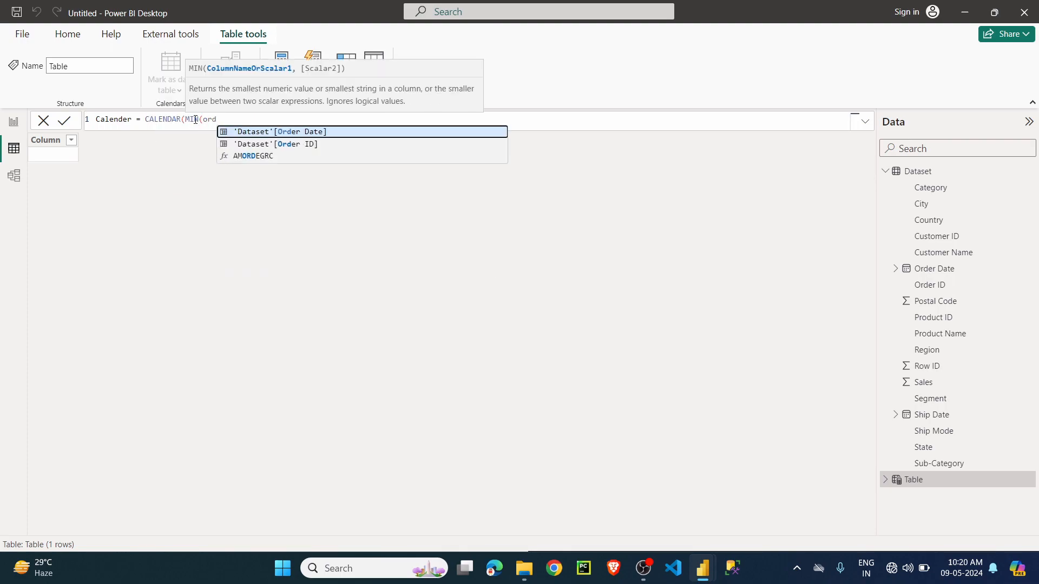
pyautogui.press('Tab')
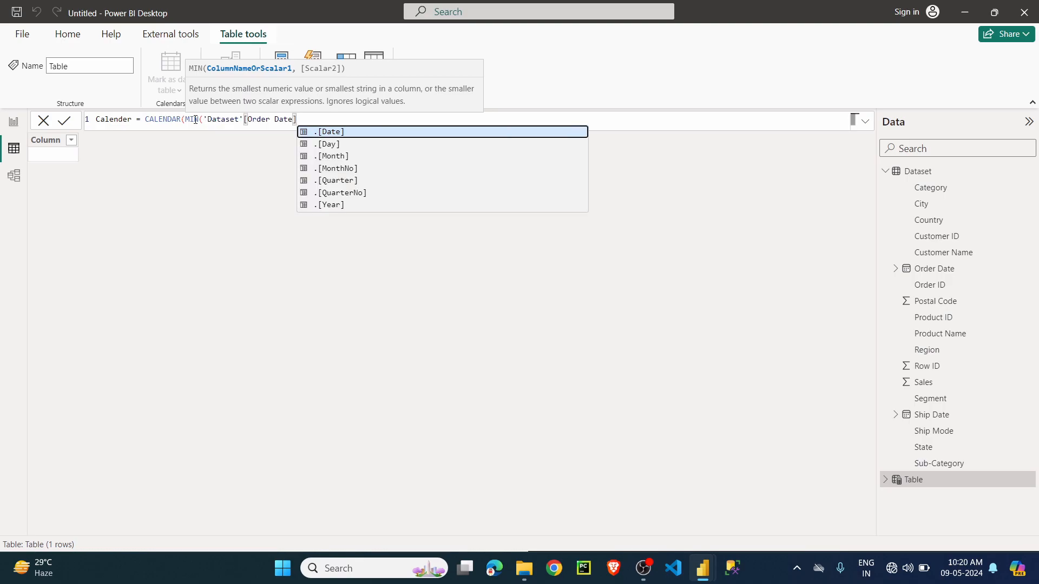
# Step: Complete the Calender table formula with MAX('Dataset'[Ship Date]) as the end date and commit it
pyautogui.write('),max')
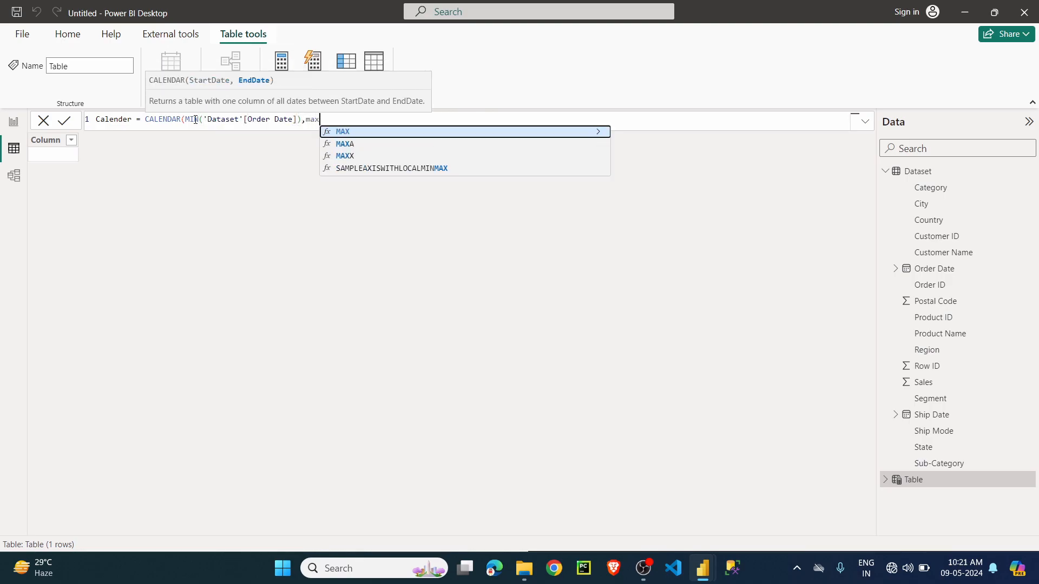
pyautogui.press('Tab')
pyautogui.write('ship')
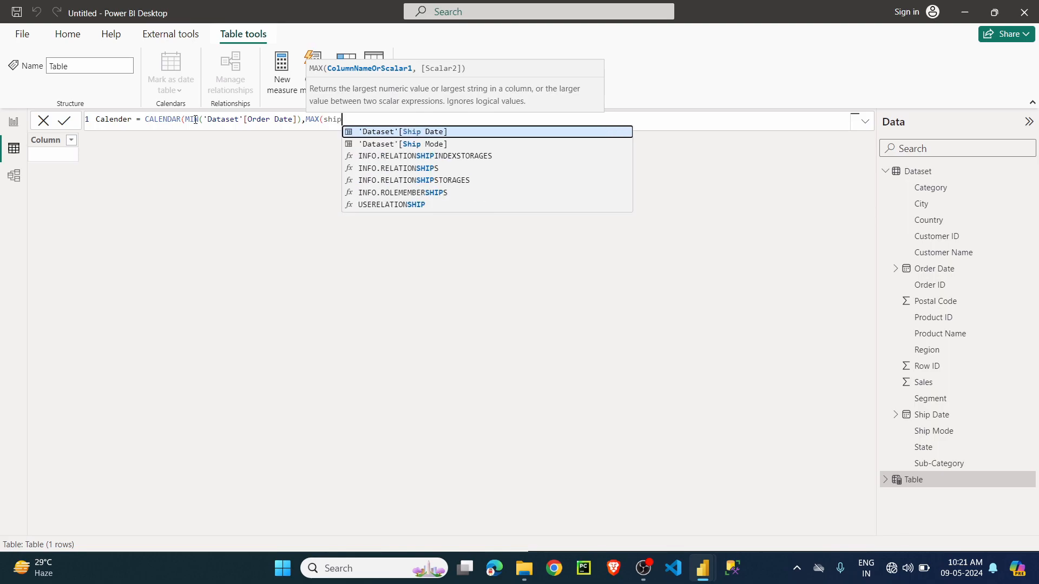
pyautogui.press('Tab')
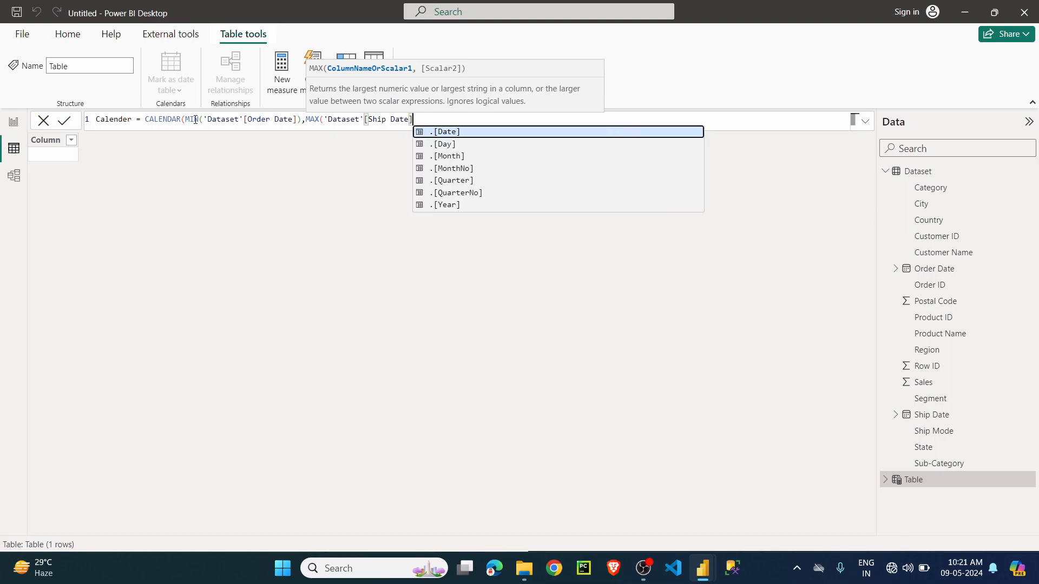
pyautogui.write('))')
pyautogui.press('Return')
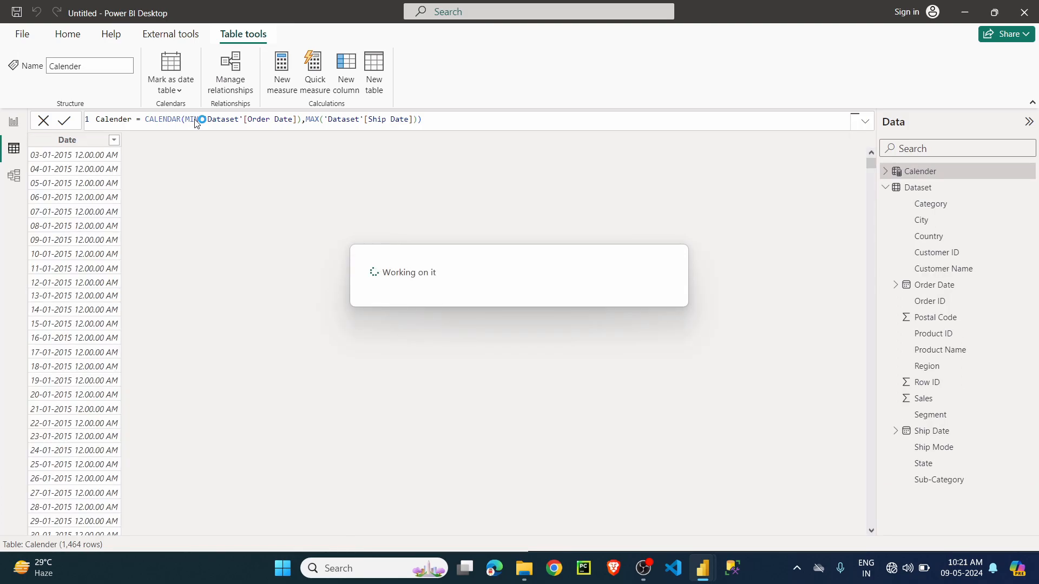
# Step: Change the data type of the Calender table's Date column to Date
pyautogui.click(74, 143)
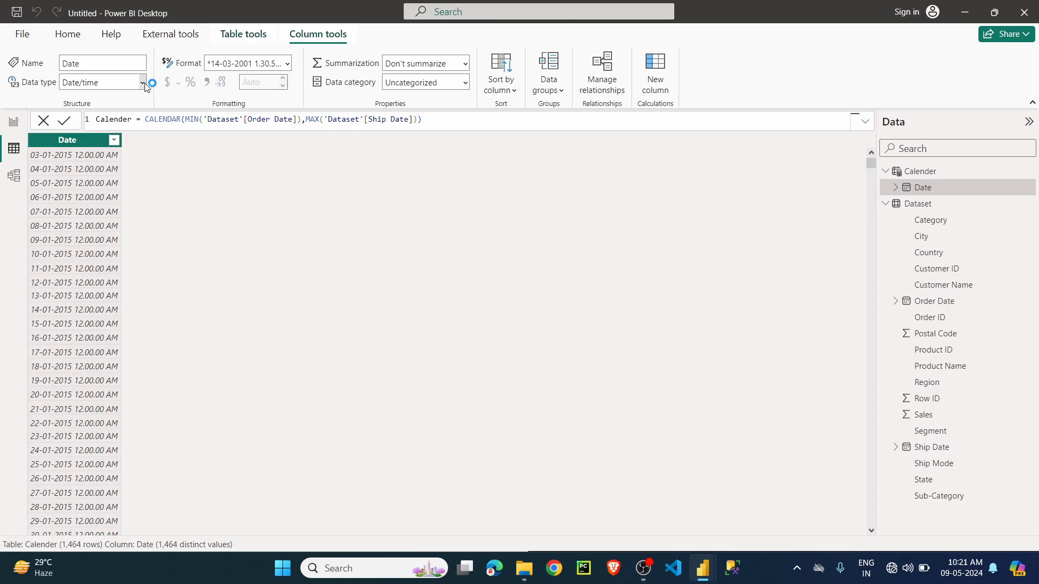
pyautogui.click(142, 82)
pyautogui.click(102, 180)
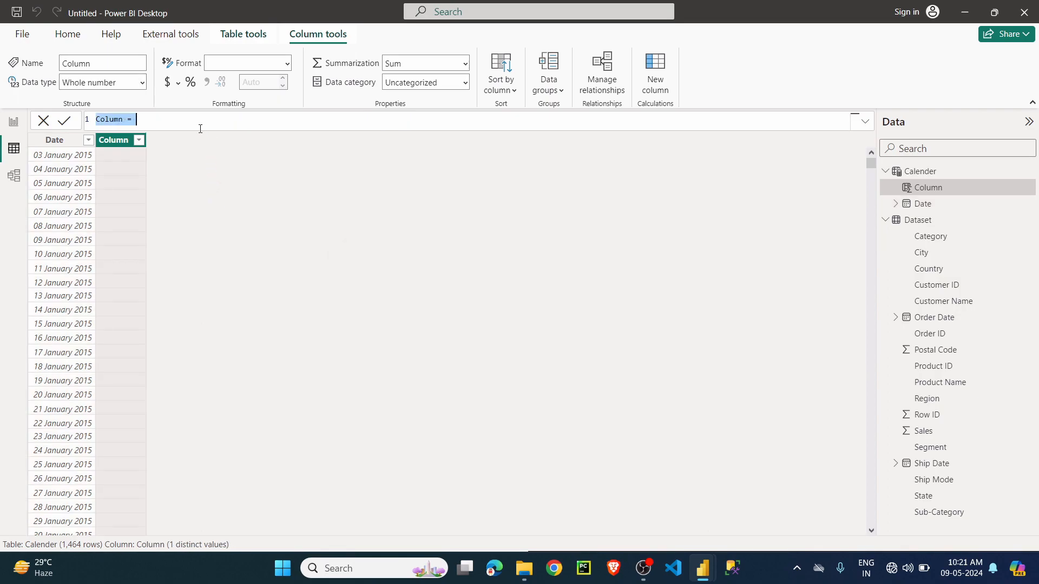
# Step: Add a calculated column to the Calender table with the formula Year = YEAR(Calender[Date])
pyautogui.write('Year = ye')
pyautogui.press('Tab')
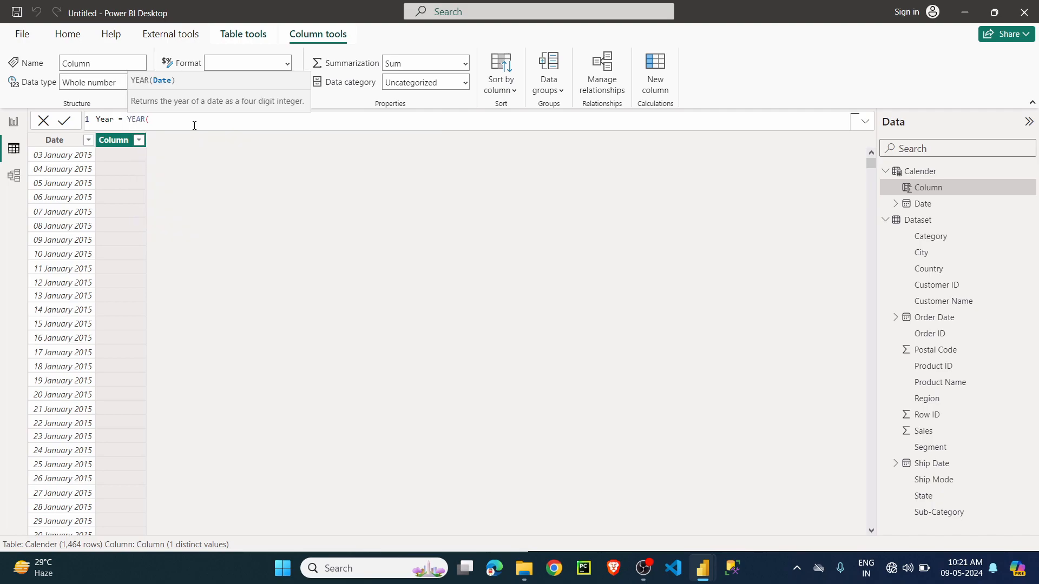
pyautogui.write('cal')
pyautogui.press('Down')
pyautogui.press('Down')
pyautogui.press('Down')
pyautogui.press('Down')
pyautogui.press('Down')
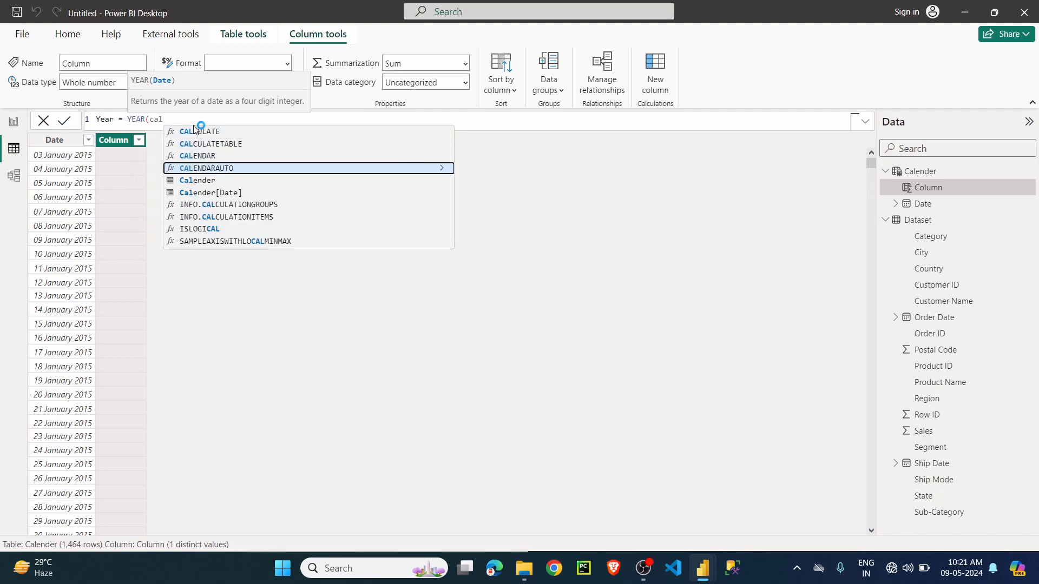
pyautogui.press('Tab')
pyautogui.write(')')
pyautogui.press('Return')
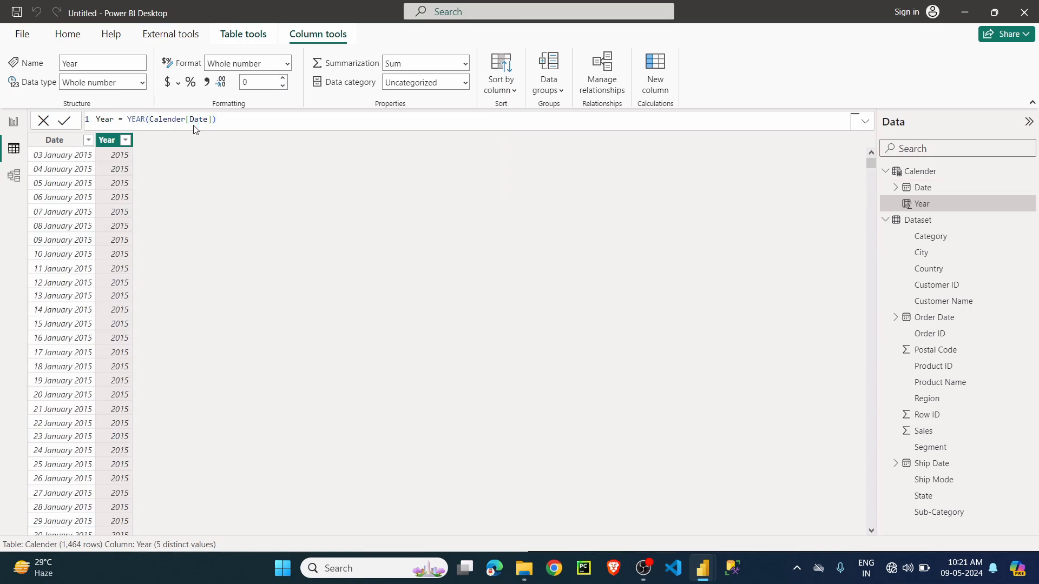
pyautogui.click(658, 78)
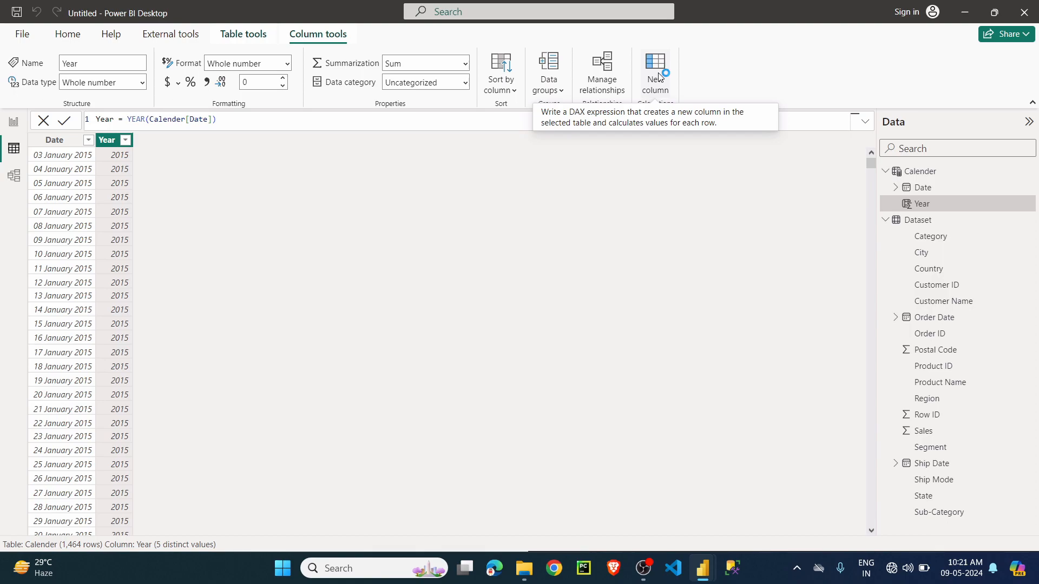
pyautogui.click(658, 77)
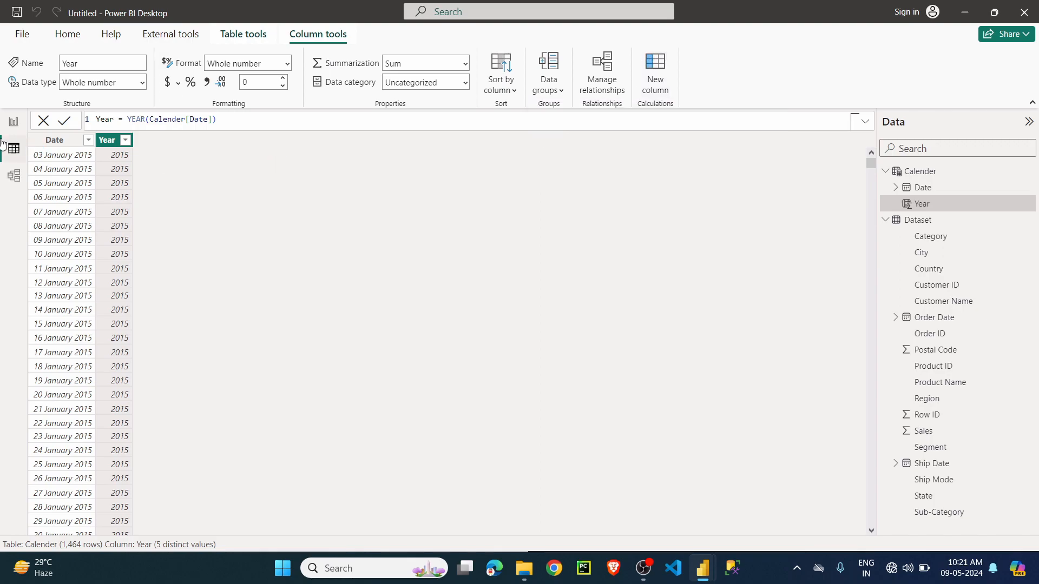
# Step: Move the Calender table away from Dataset in the model diagram and relate Calender's Date to Dataset's Order Date
pyautogui.click(18, 180)
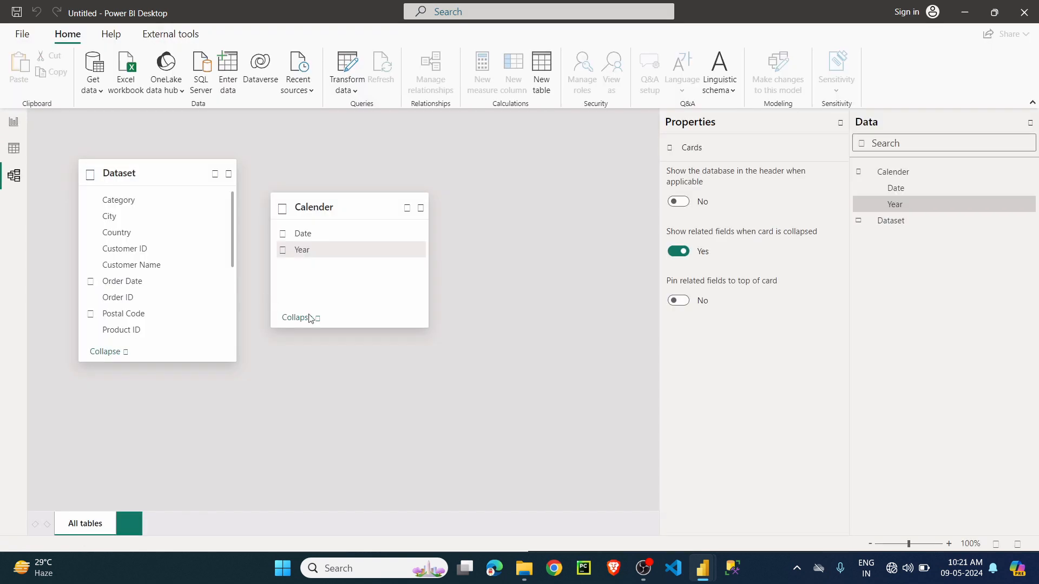
pyautogui.moveTo(336, 206); pyautogui.dragTo(412, 187)
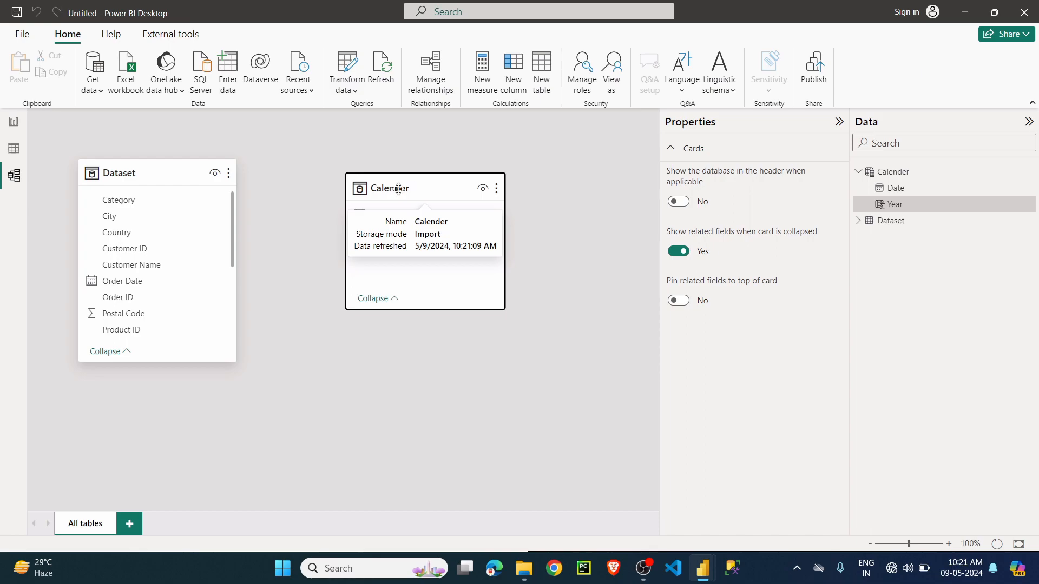
pyautogui.scroll(-3, 190, 262)
pyautogui.scroll(2, 189, 264)
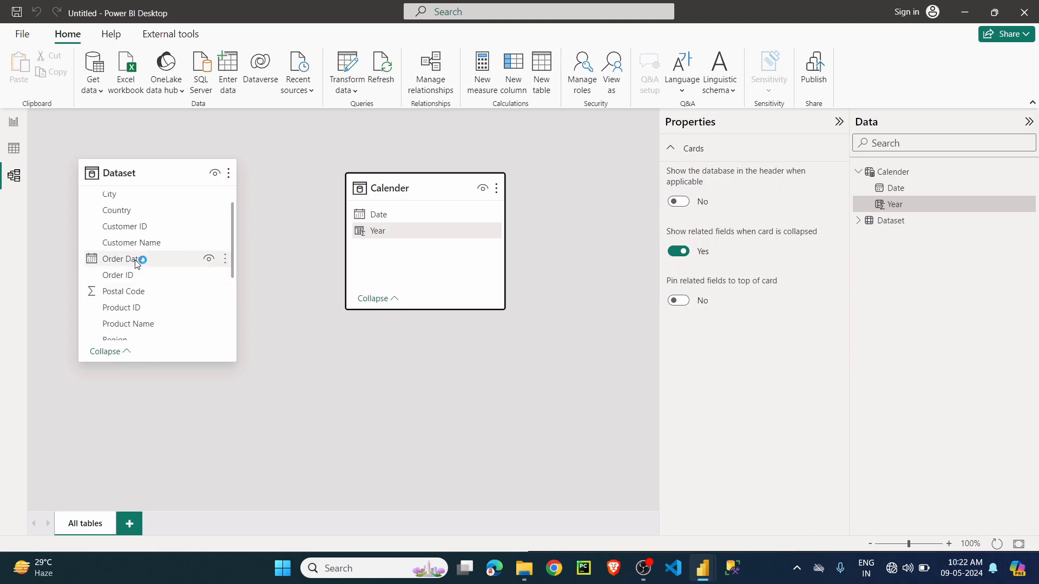
pyautogui.scroll(-1, 132, 267)
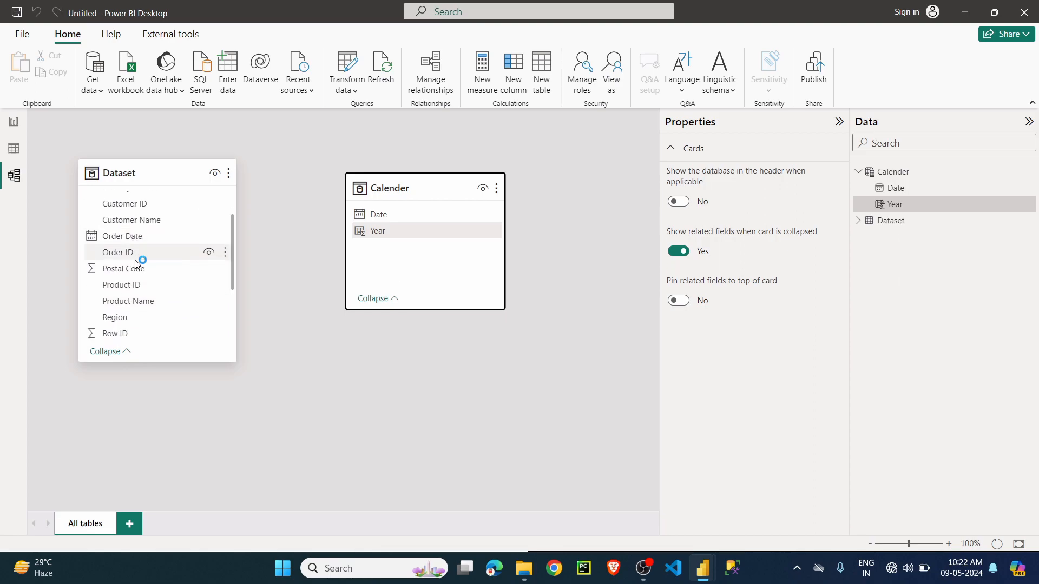
pyautogui.moveTo(391, 216); pyautogui.dragTo(194, 241)
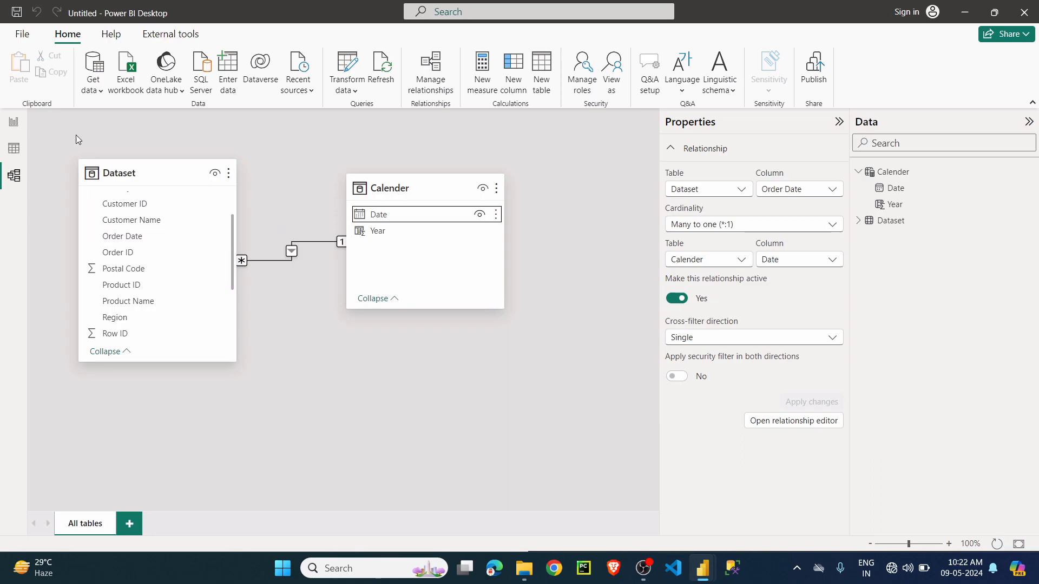
# Step: Mark the Calender table as a date table with Date as its date column and save the setting
pyautogui.click(14, 122)
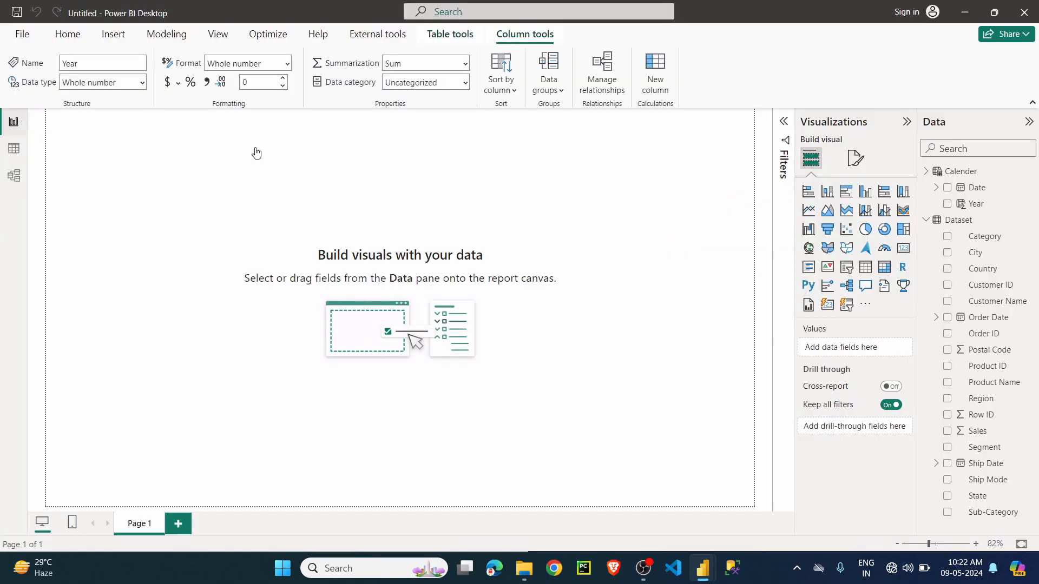
pyautogui.click(966, 172)
pyautogui.click(174, 90)
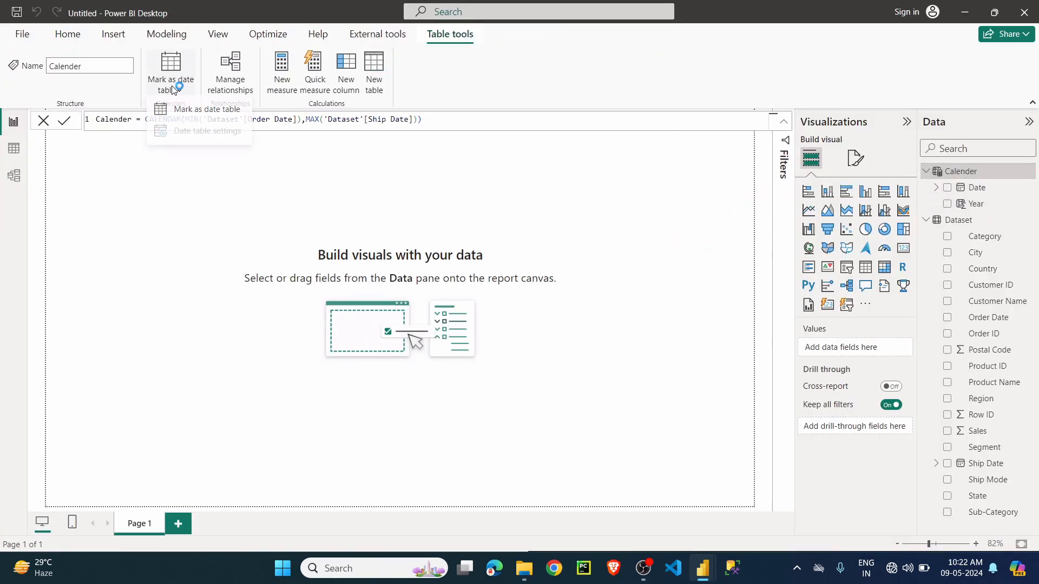
pyautogui.click(195, 110)
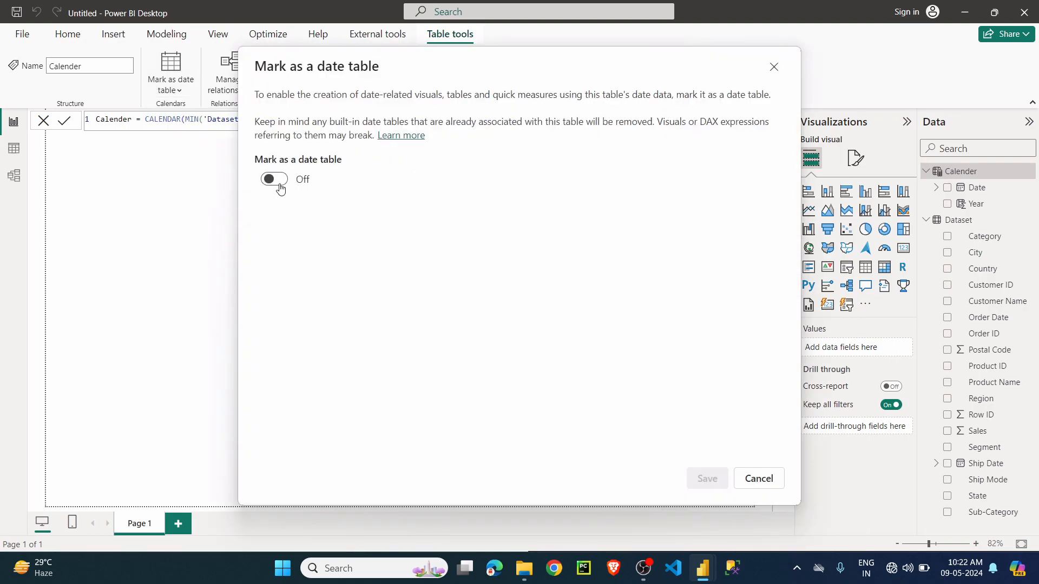
pyautogui.click(277, 182)
pyautogui.click(363, 228)
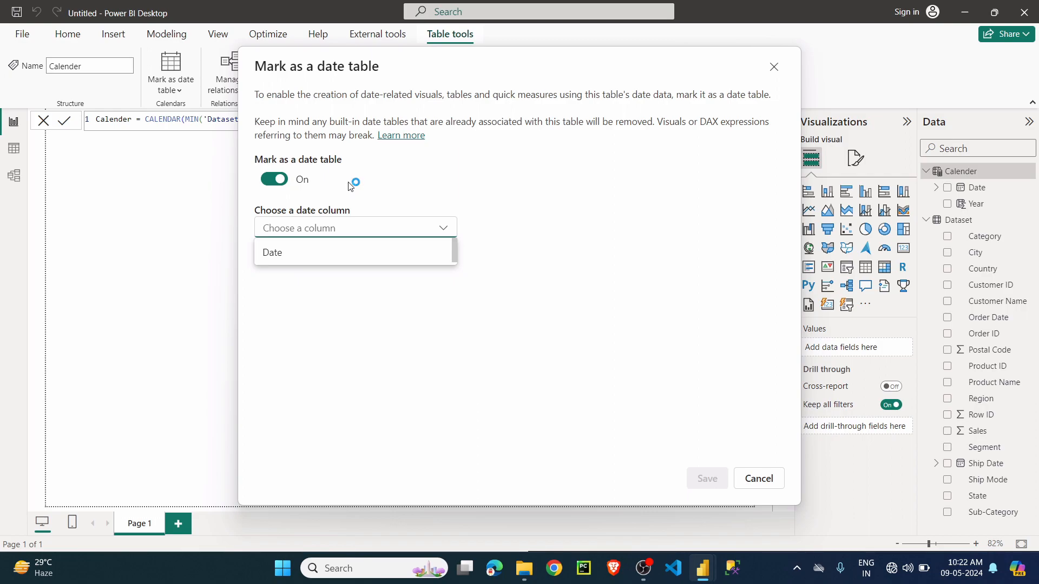
pyautogui.click(307, 258)
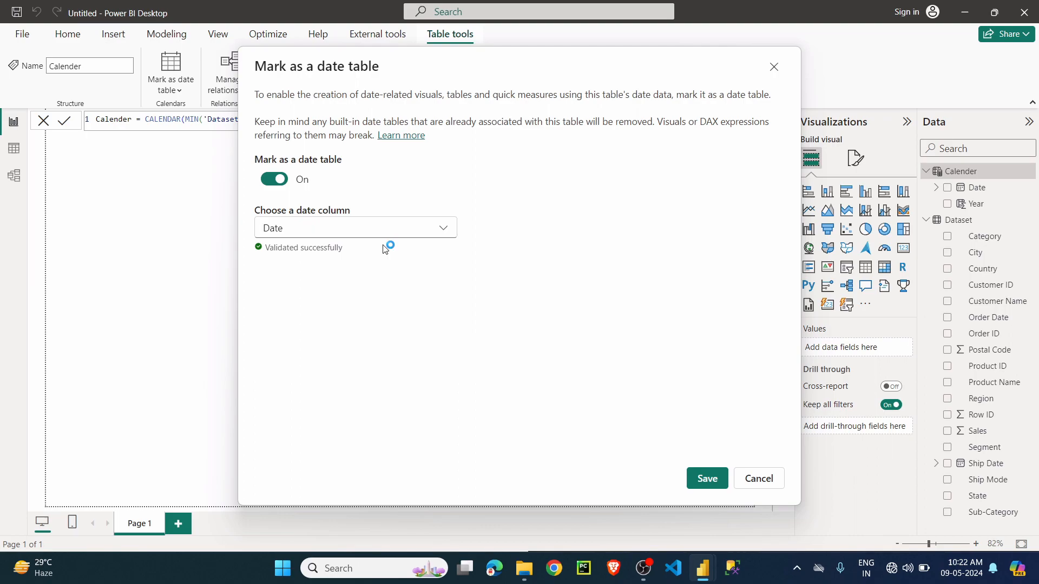
pyautogui.click(713, 480)
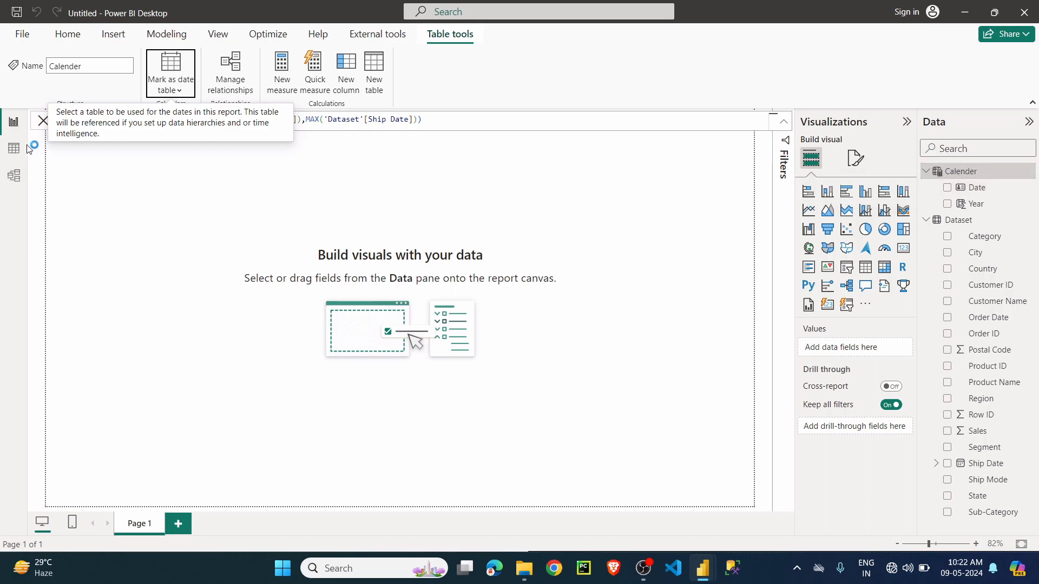
# Step: Relate the Calender table's Date column to Dataset's Ship Date in the model diagram
pyautogui.click(14, 175)
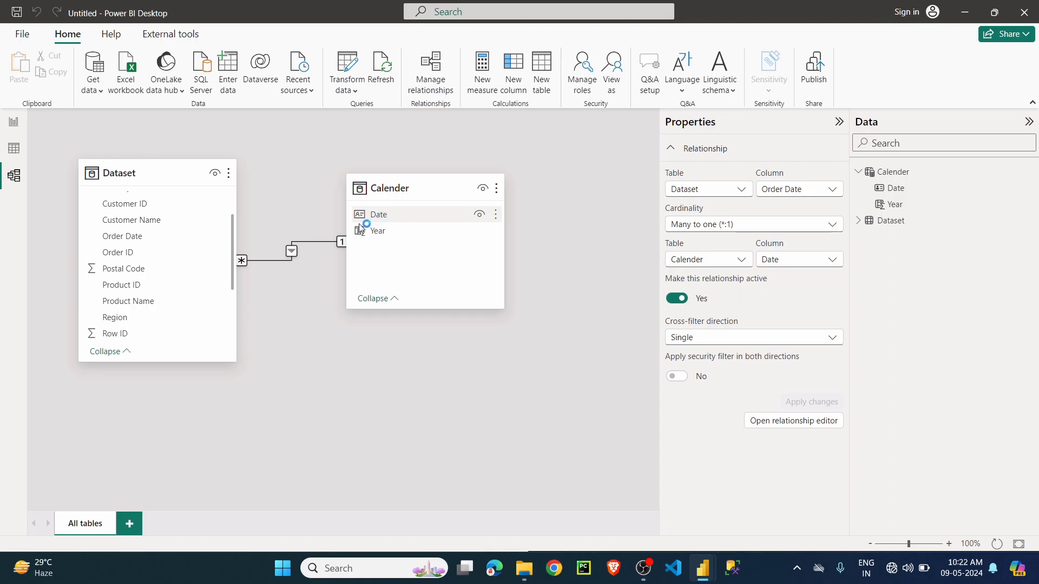
pyautogui.scroll(-3, 154, 292)
pyautogui.moveTo(394, 214); pyautogui.dragTo(186, 319)
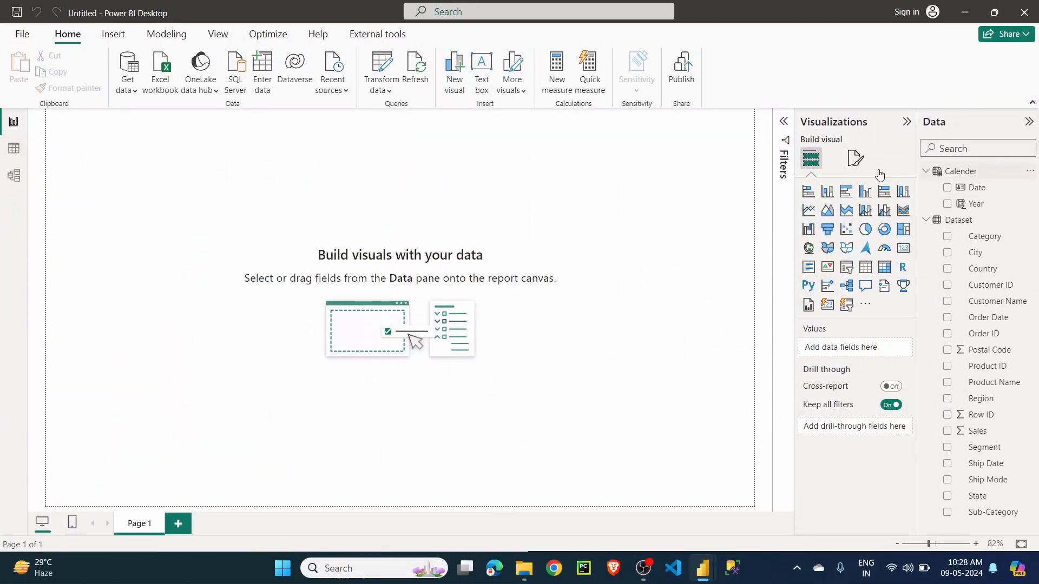
# Step: Show the Calender table's data, check the Period slicer in the DAX Tutorial report, and return to the untitled report
pyautogui.click(934, 173)
pyautogui.click(20, 153)
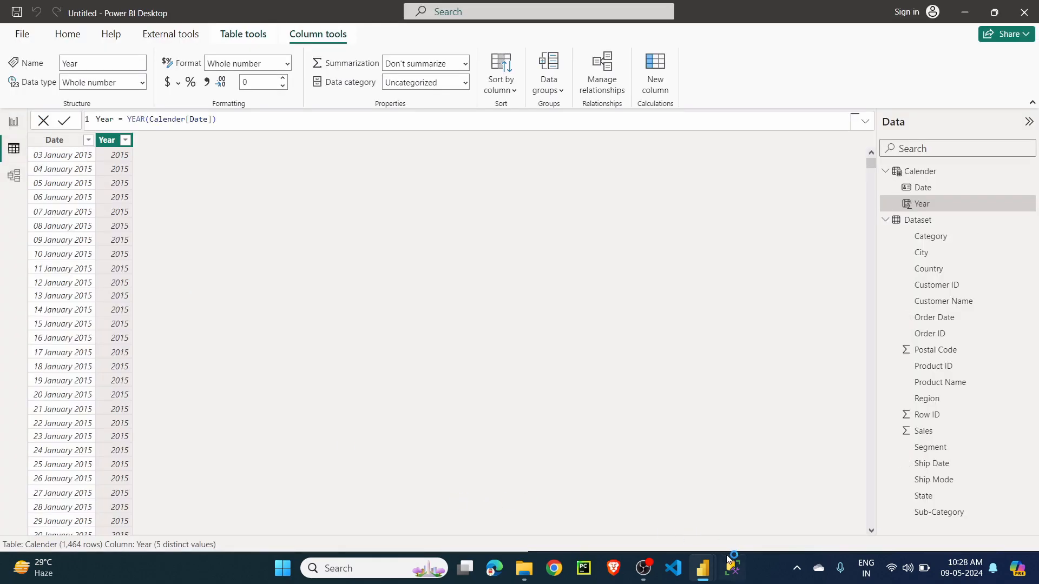
pyautogui.moveTo(702, 568)
pyautogui.click(627, 476)
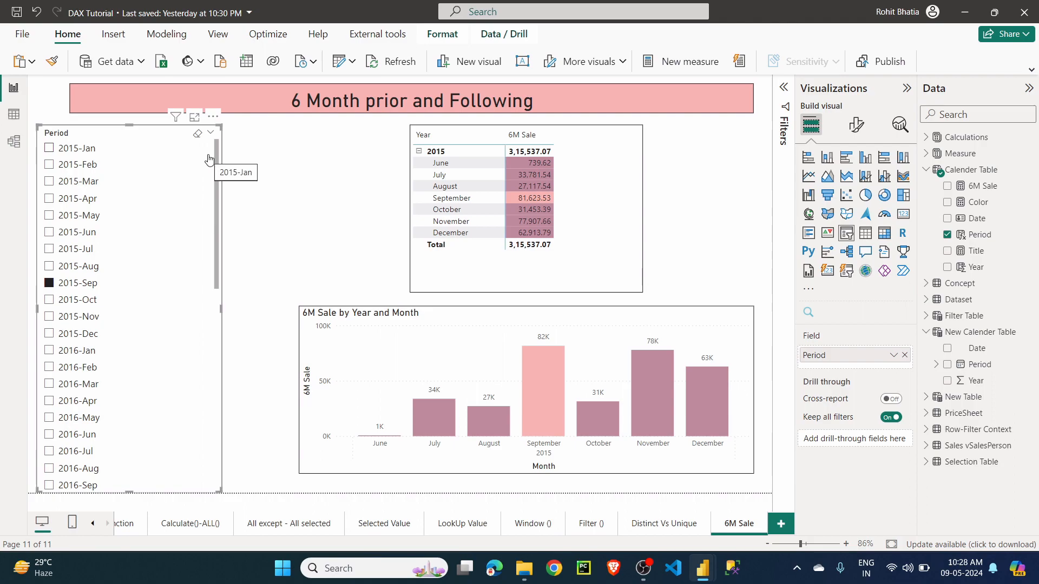
pyautogui.hotkey('alt', 'Tab')
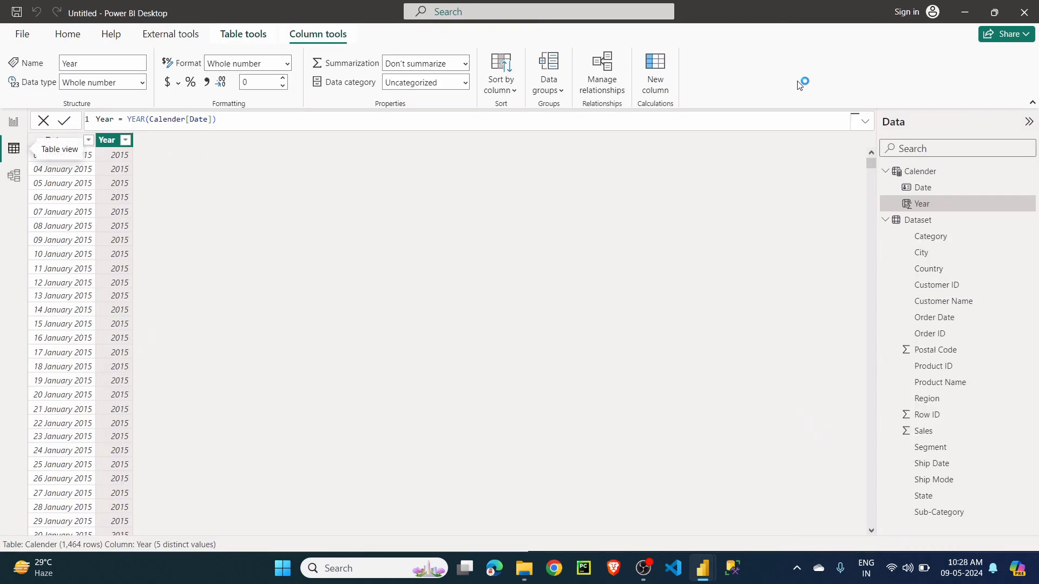
# Step: Add a calculated column to the Calender table with the formula Period = STARTOFMONTH(Calender[Date])
pyautogui.click(661, 68)
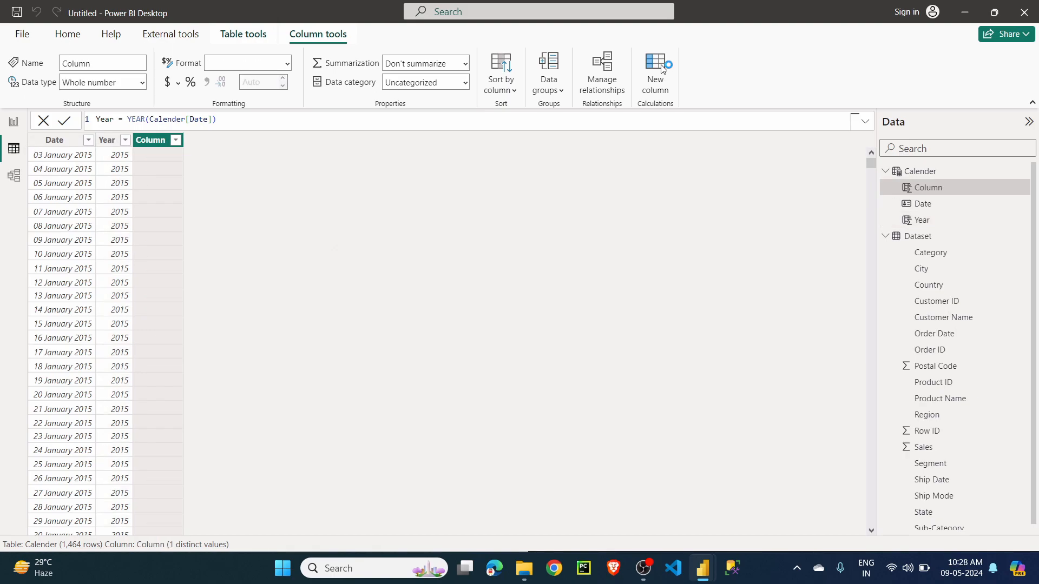
pyautogui.write('Period = STARTOFMONTH(')
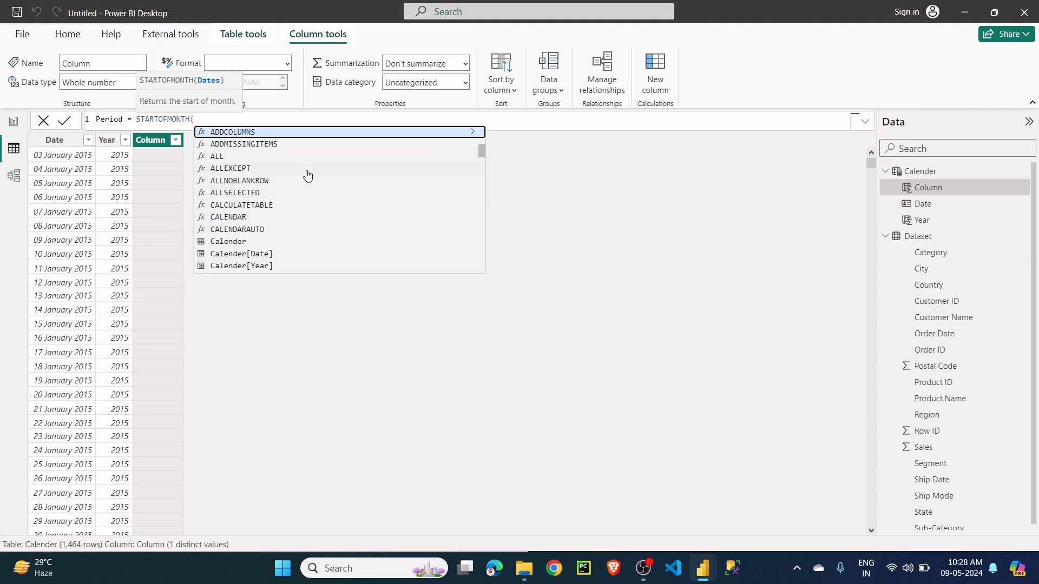
pyautogui.write('ca')
pyautogui.press('Down')
pyautogui.press('Down')
pyautogui.press('Down')
pyautogui.press('Down')
pyautogui.press('Tab')
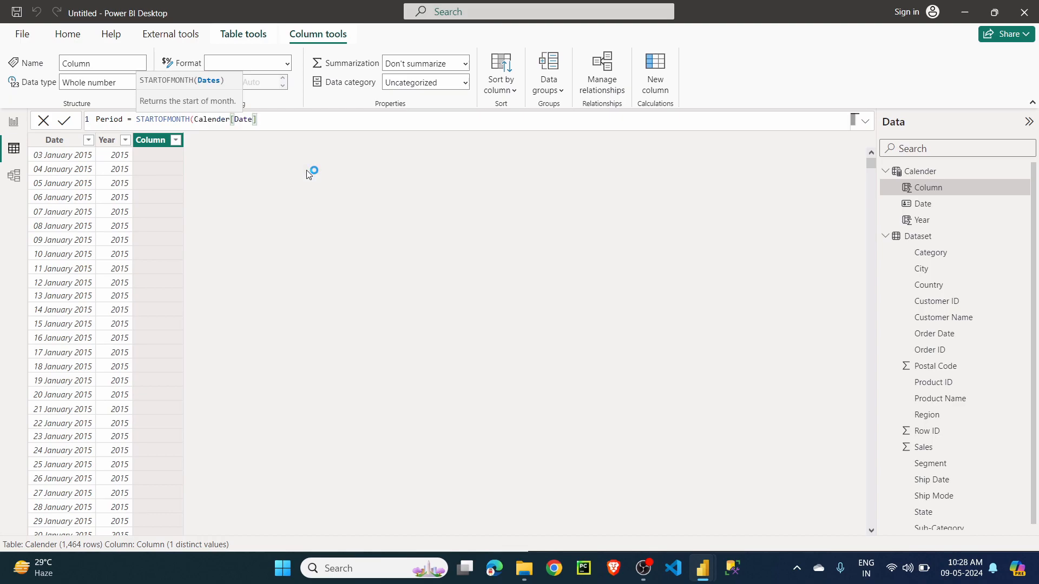
pyautogui.write(')')
pyautogui.press('Return')
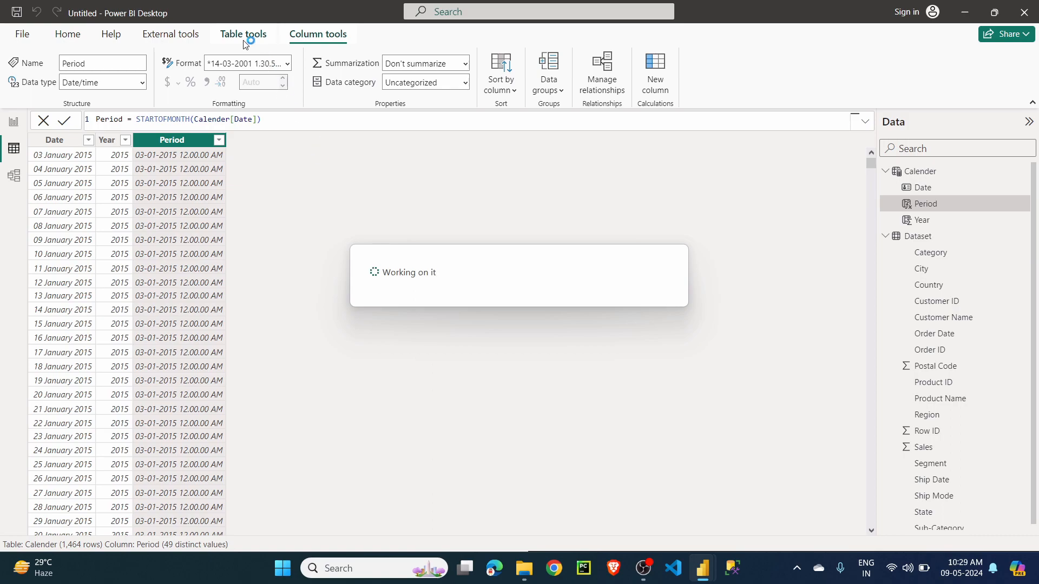
# Step: Set the Period column's format to yyyy-mmm and look through the reformatted rows
pyautogui.click(288, 66)
pyautogui.scroll(-10, 343, 304)
pyautogui.scroll(-3, 343, 304)
pyautogui.scroll(10, 341, 298)
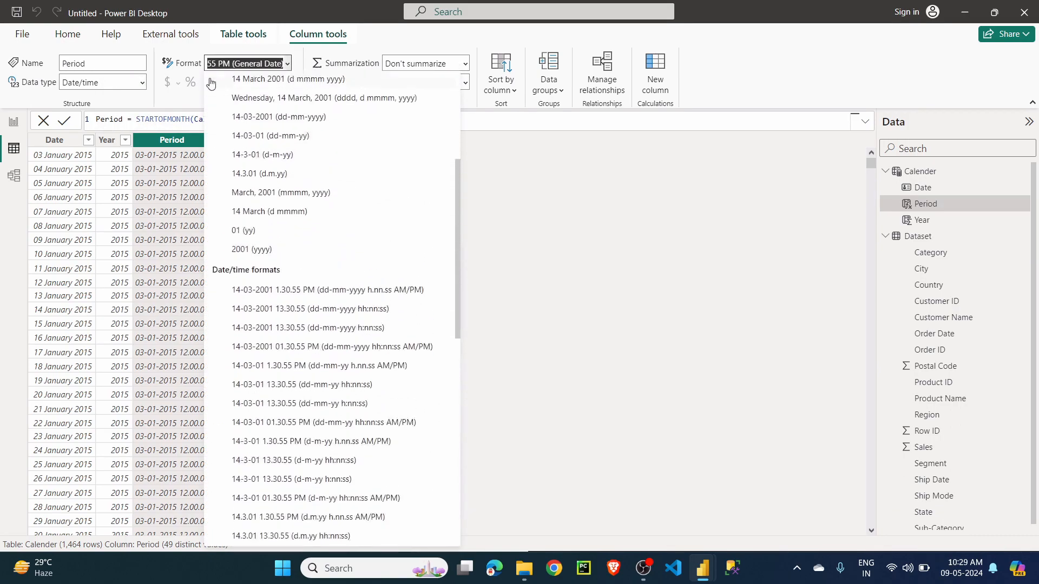
pyautogui.write('yyyy-mmm')
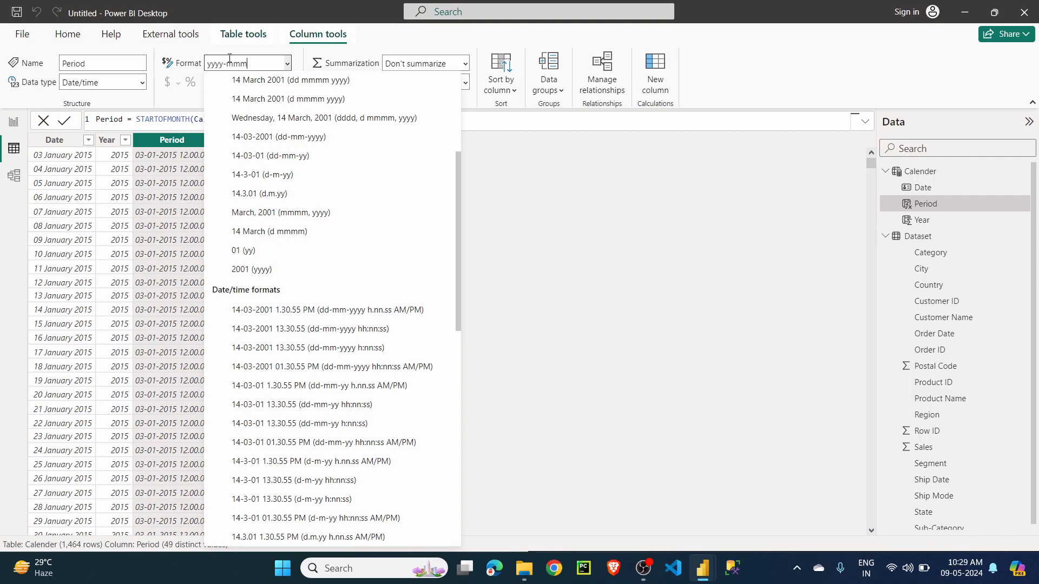
pyautogui.press('Return')
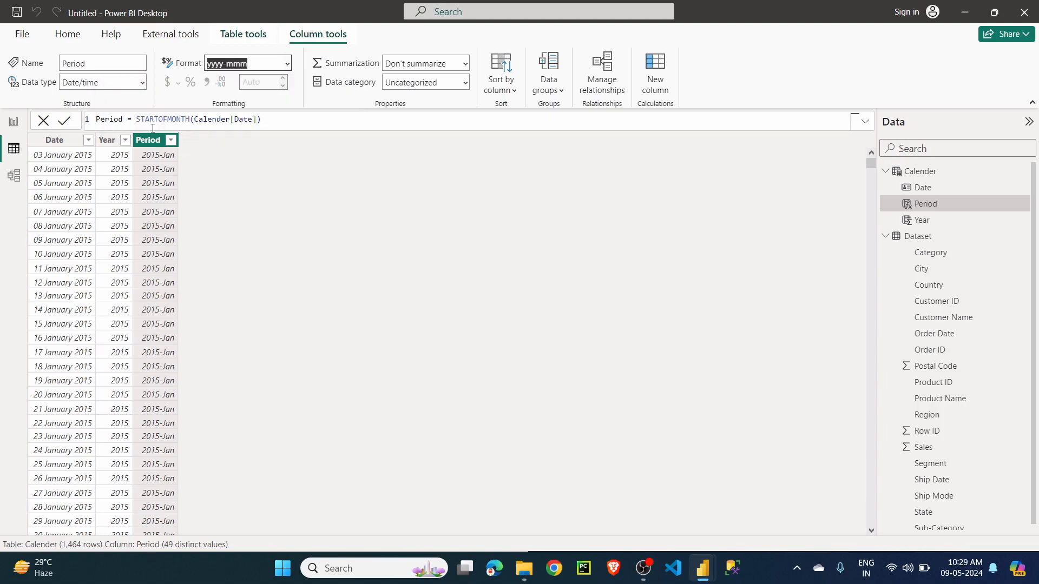
pyautogui.scroll(-6, 155, 173)
pyautogui.scroll(6, 162, 243)
pyautogui.scroll(1, 165, 269)
# Step: Place a slicer for Calender's Period field on the empty report page and widen it
pyautogui.click(13, 122)
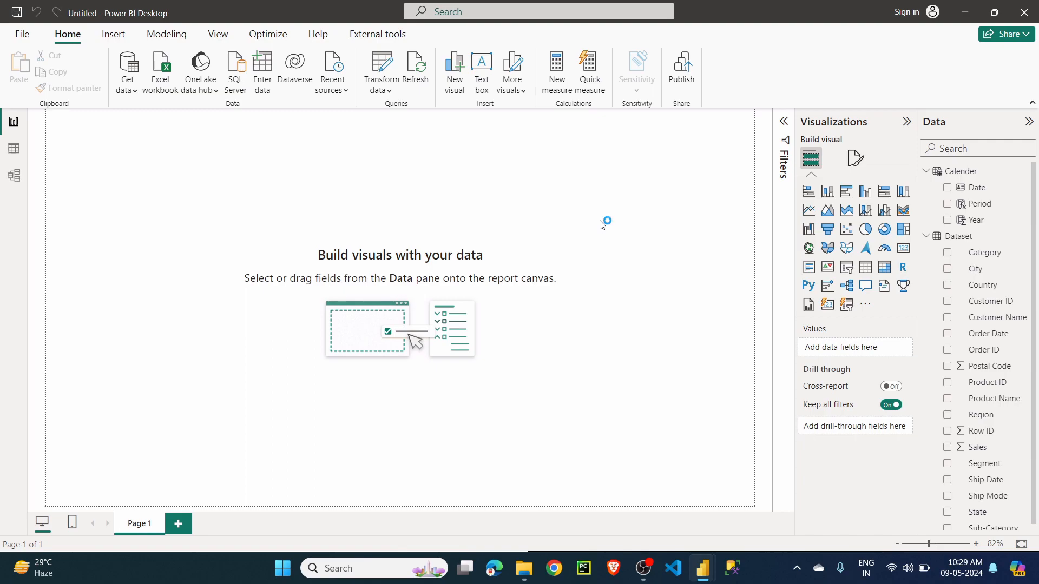
pyautogui.moveTo(980, 204); pyautogui.dragTo(319, 193)
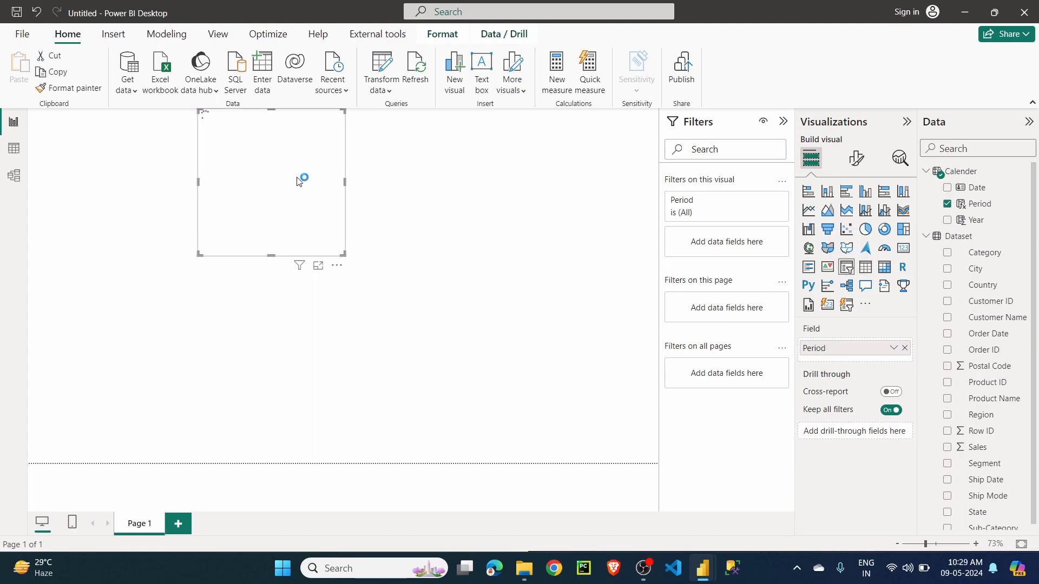
pyautogui.moveTo(344, 182); pyautogui.dragTo(416, 189)
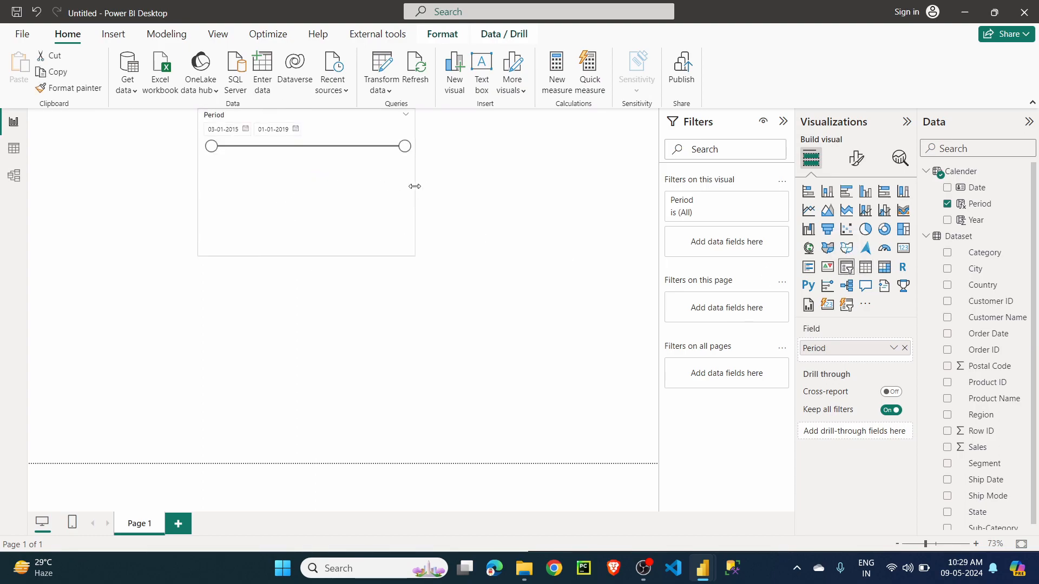
# Step: Set the Period slicer's style to Vertical list and fit it at full page height along the page's left edge
pyautogui.click(855, 158)
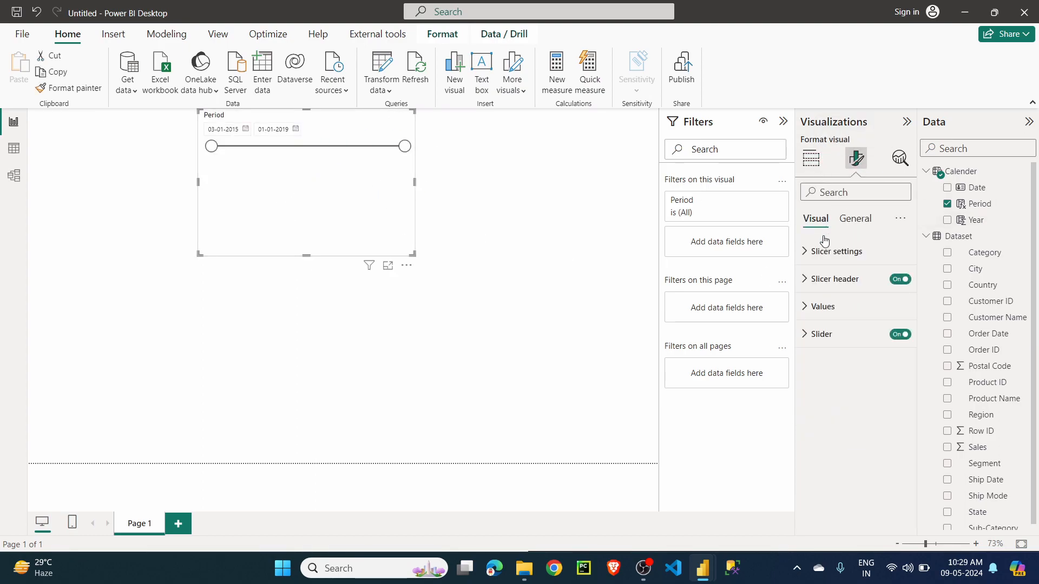
pyautogui.click(811, 251)
pyautogui.click(852, 319)
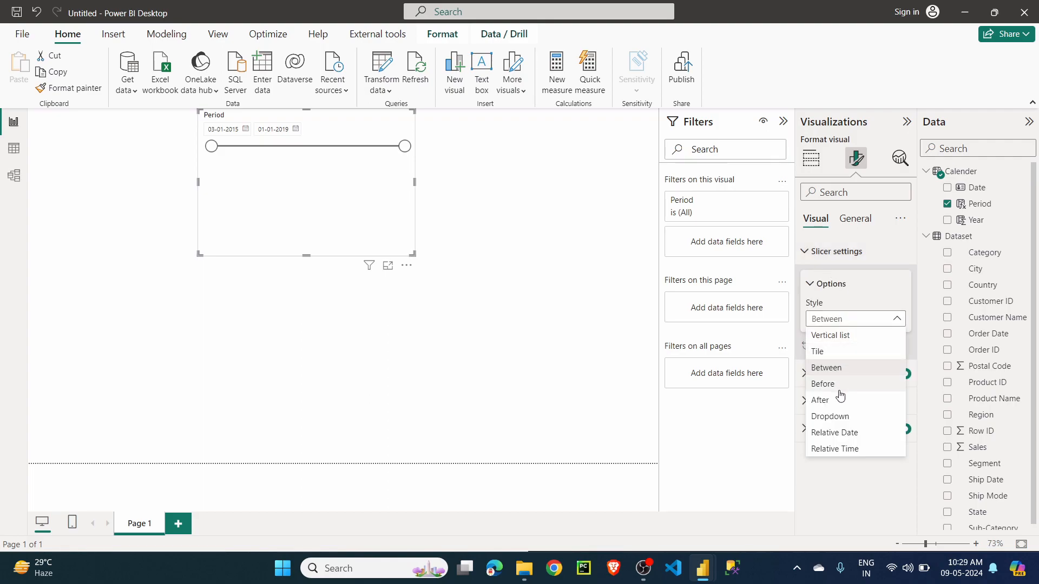
pyautogui.click(831, 336)
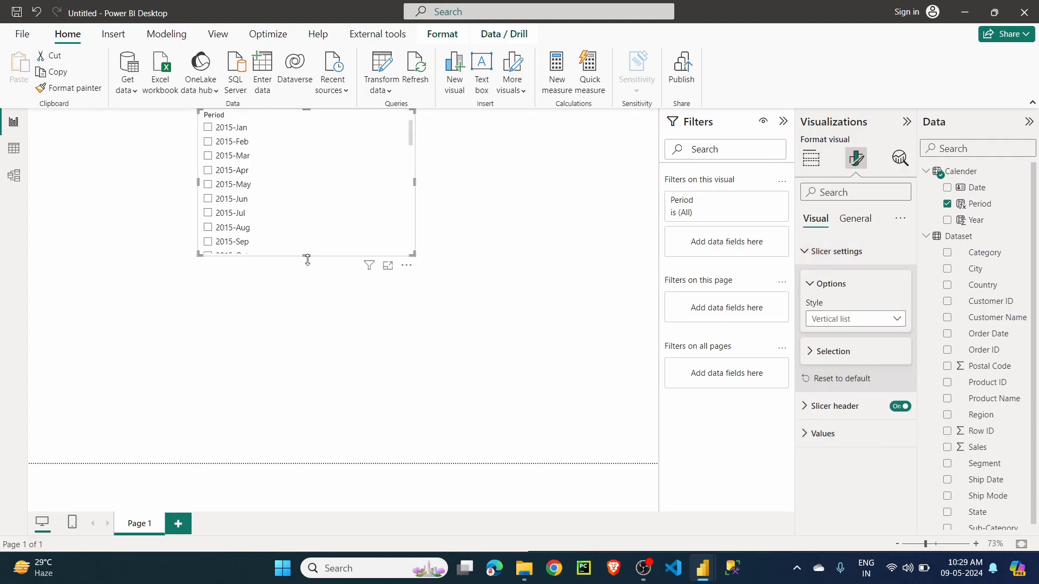
pyautogui.moveTo(307, 255); pyautogui.dragTo(308, 463)
pyautogui.moveTo(306, 135); pyautogui.dragTo(132, 126)
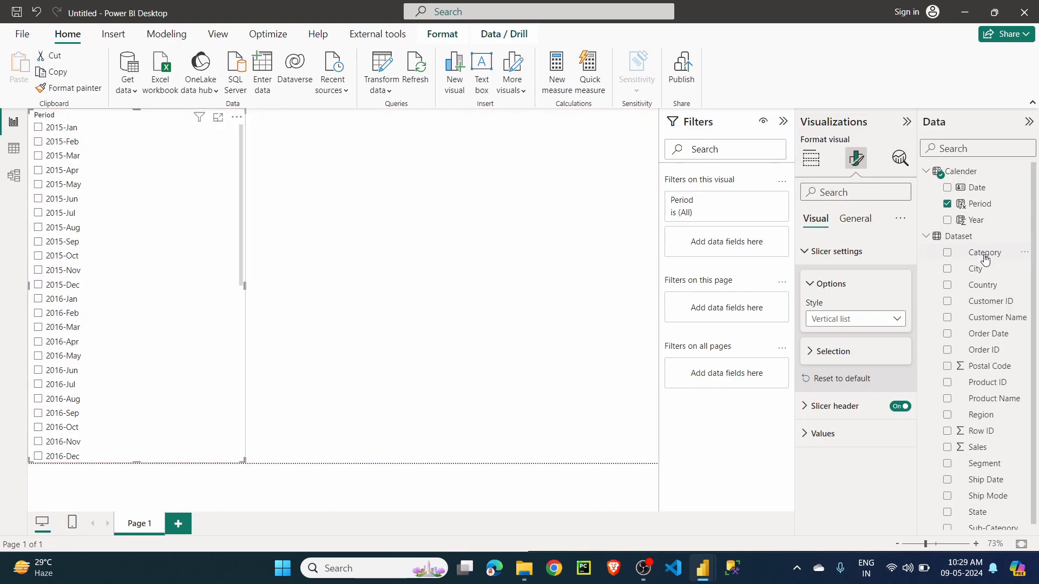
# Step: Add a table visual of Calender's Period beside the slicer, widen it and include Dataset's Sales
pyautogui.moveTo(979, 207); pyautogui.dragTo(438, 220)
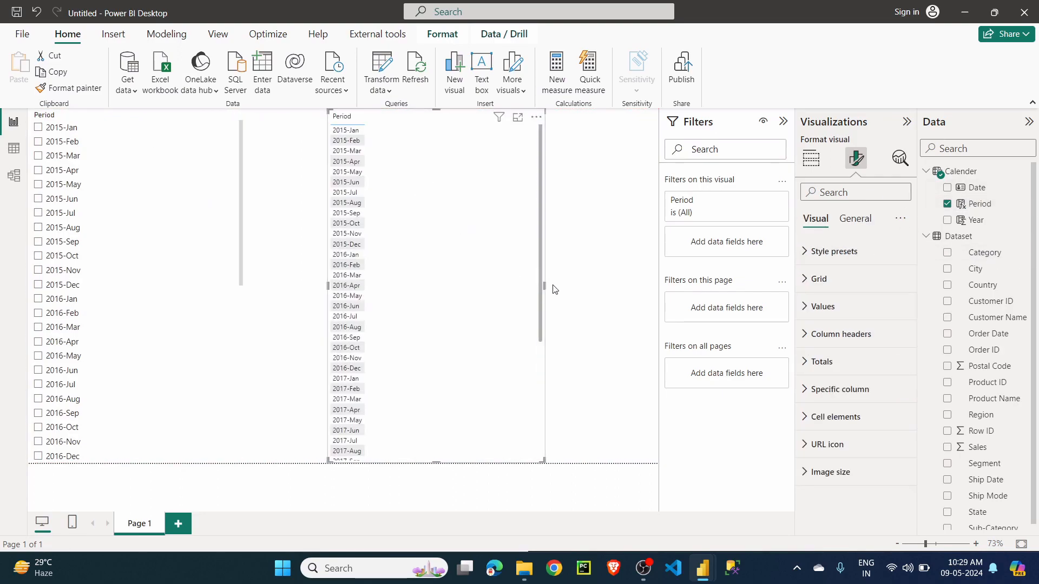
pyautogui.moveTo(543, 285); pyautogui.dragTo(623, 285)
pyautogui.scroll(-1, 968, 388)
pyautogui.moveTo(992, 440); pyautogui.dragTo(537, 311)
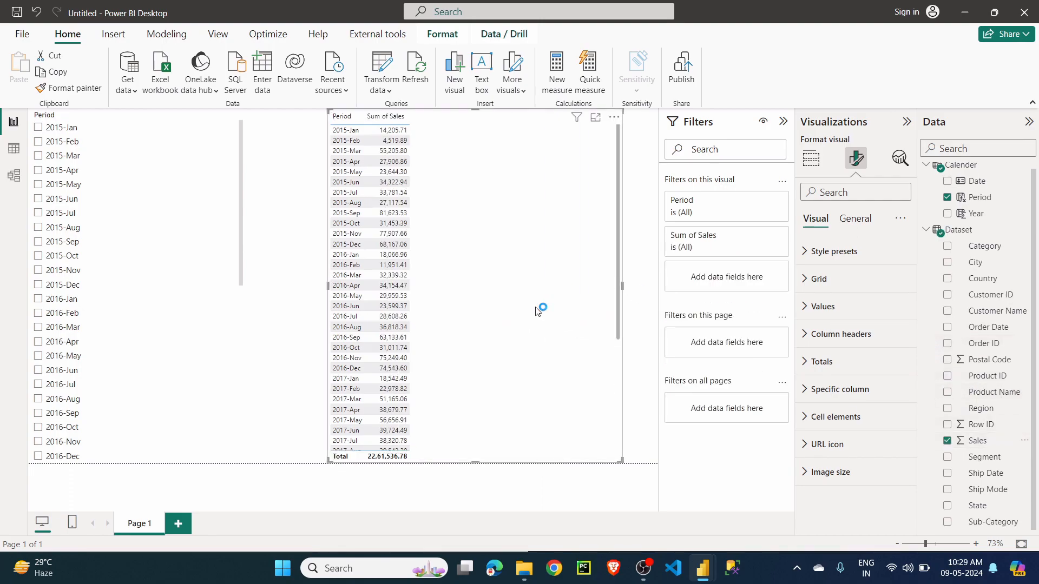
# Step: Test the Period slicer with 2015-Aug and 2015-Jul, and delete all visuals from the page
pyautogui.click(41, 231)
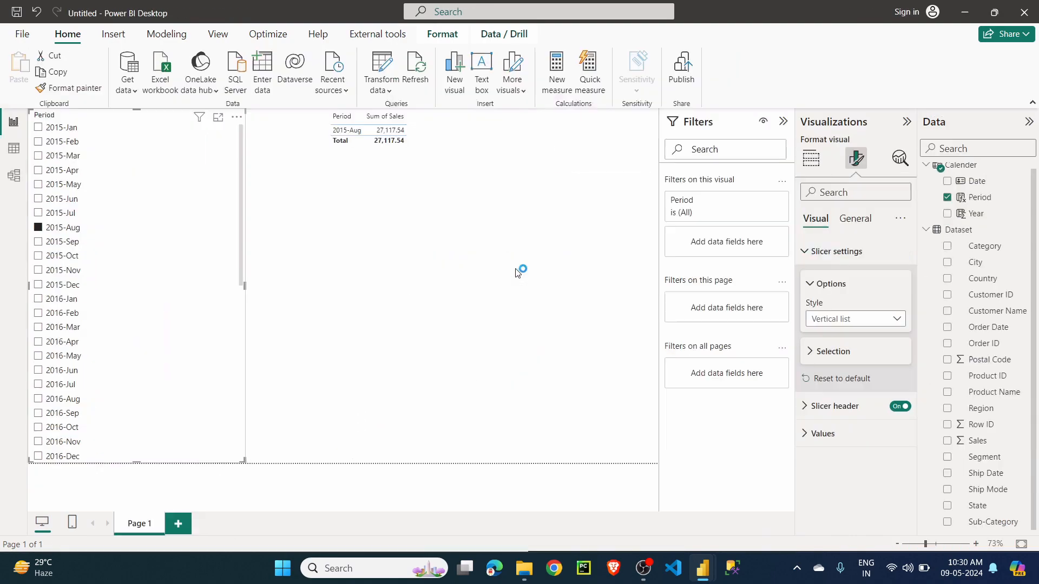
pyautogui.click(39, 217)
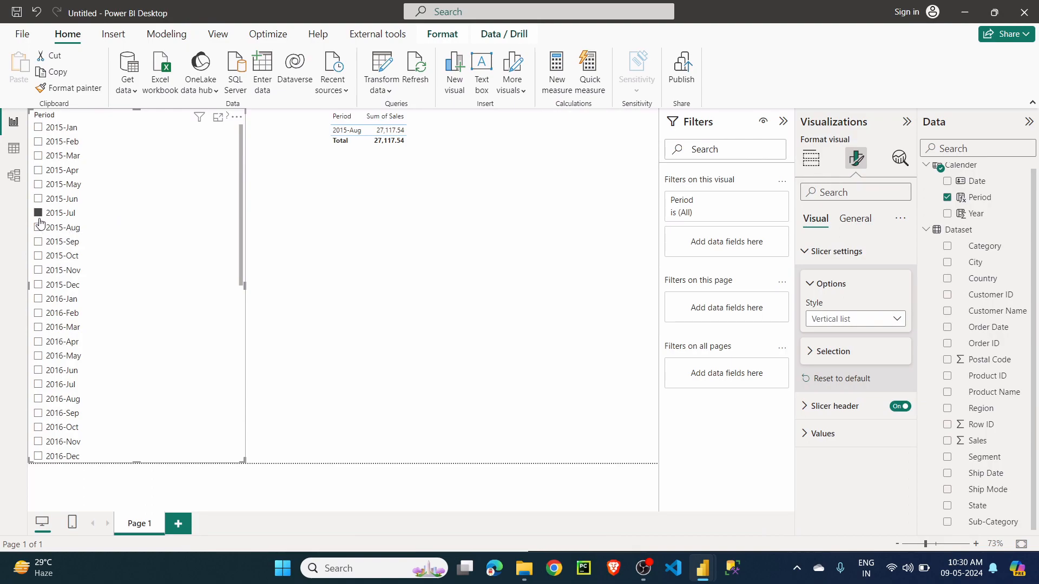
pyautogui.click(583, 225)
pyautogui.hotkey('ctrl', 'a')
pyautogui.press('Delete')
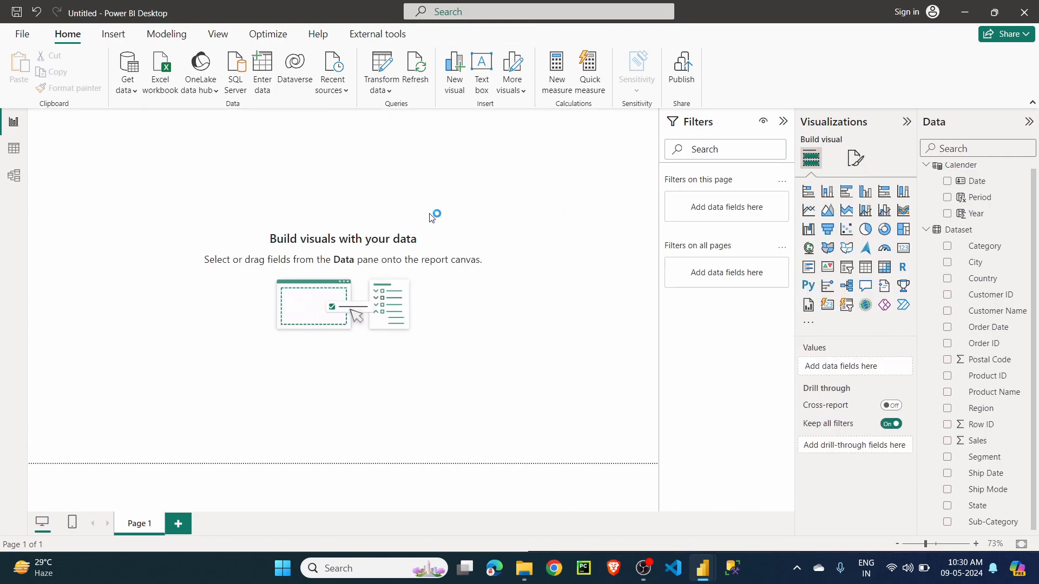
# Step: Create a calculated table that copies the calendar with the formula New Calender = Calender
pyautogui.click(959, 166)
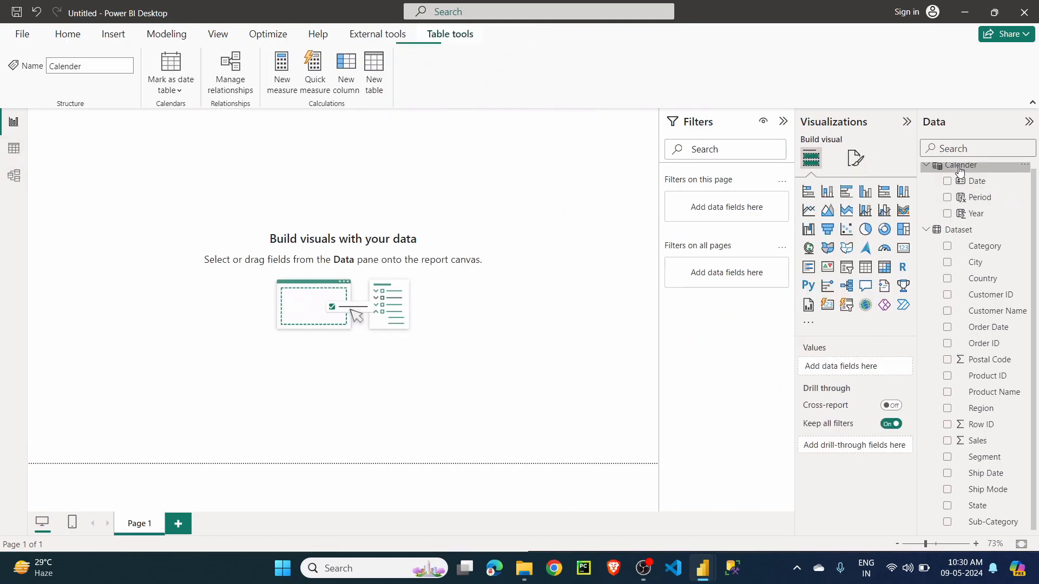
pyautogui.click(14, 149)
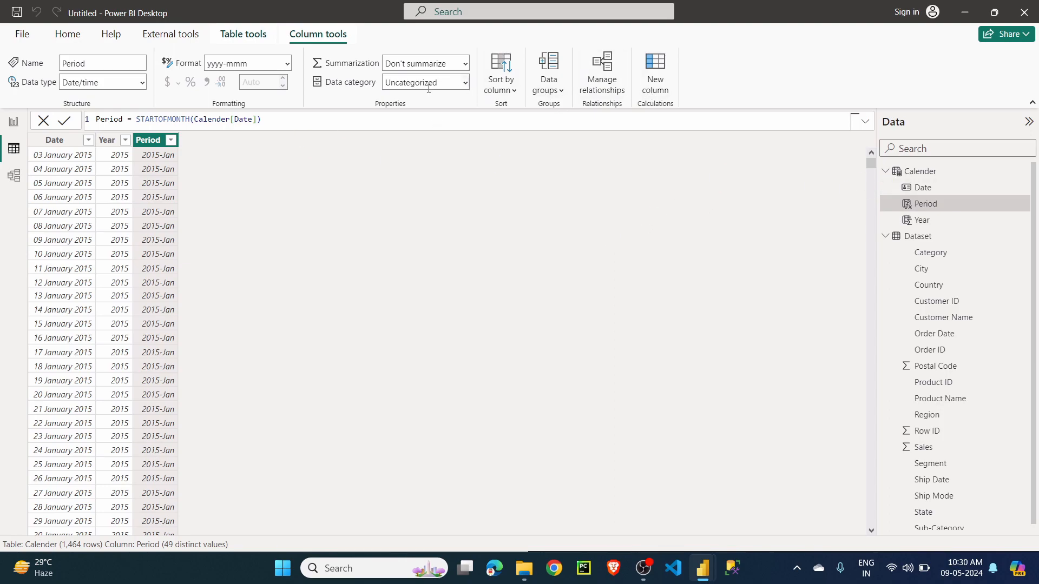
pyautogui.click(243, 34)
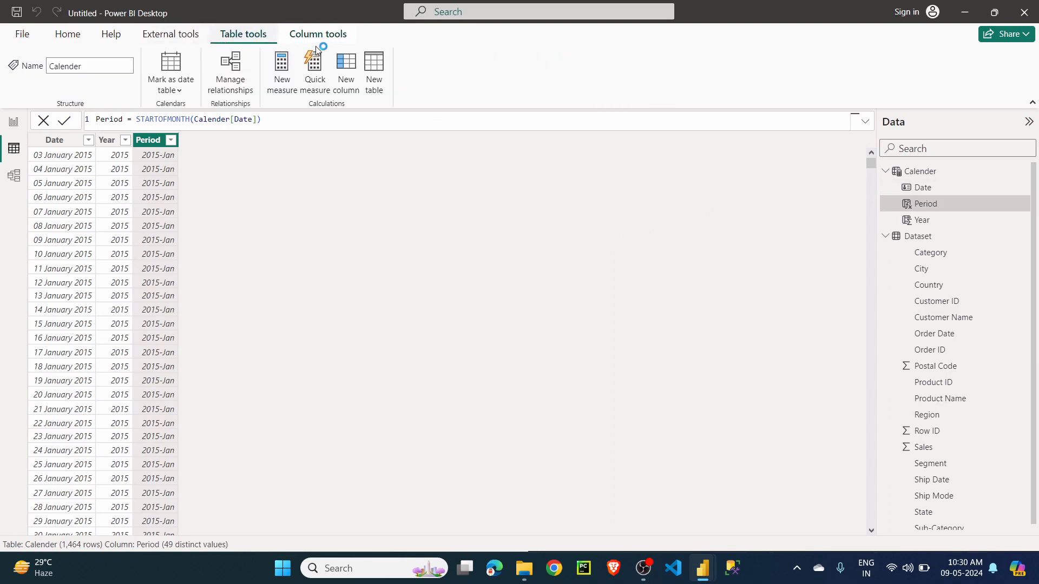
pyautogui.click(374, 84)
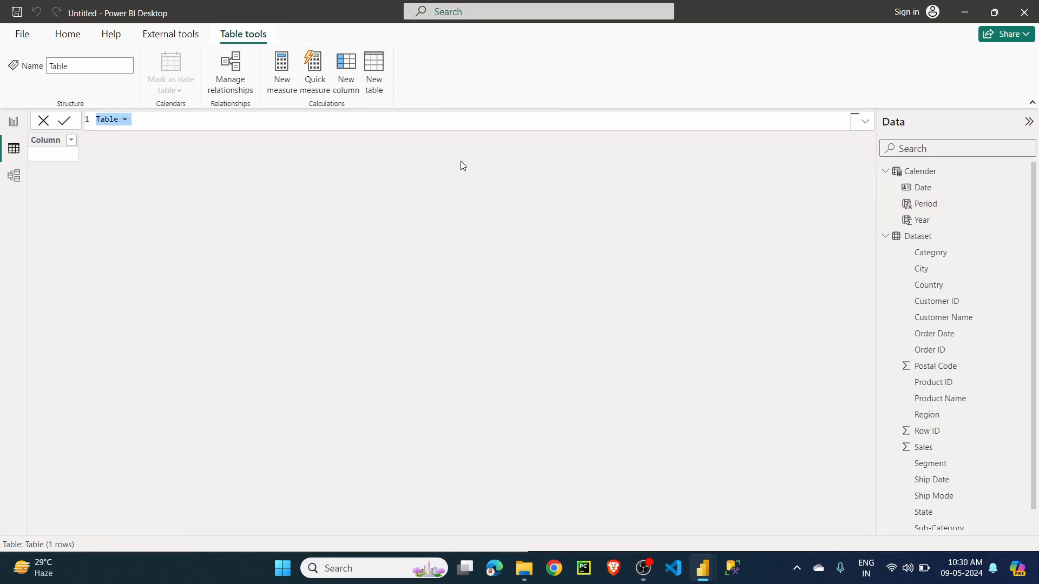
pyautogui.write('New Calender = cal')
pyautogui.press('Down')
pyautogui.press('Down')
pyautogui.press('Down')
pyautogui.press('Tab')
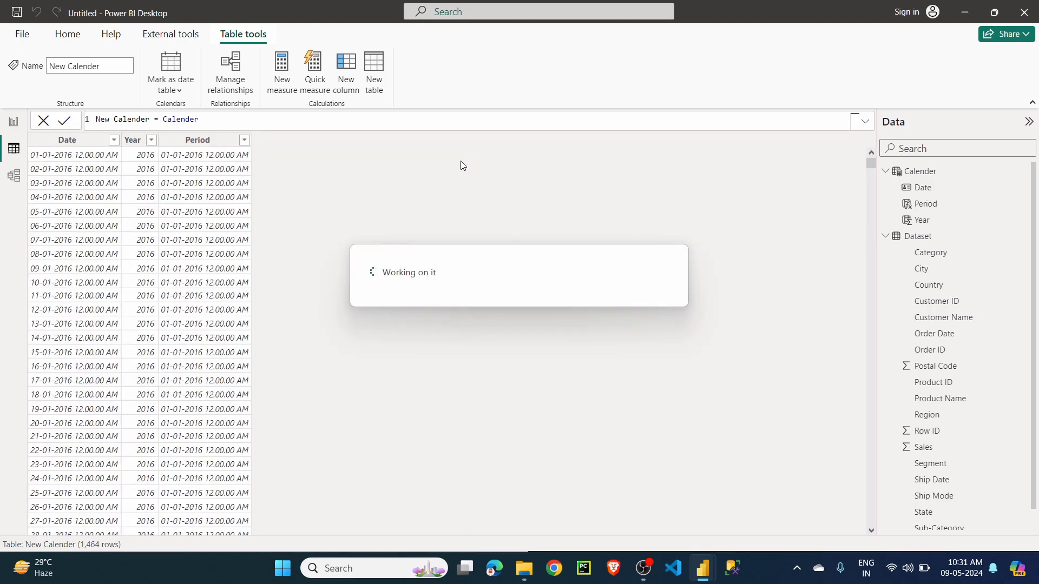
# Step: Set the display format of New Calender's Period column to yyyy-mmm
pyautogui.click(206, 142)
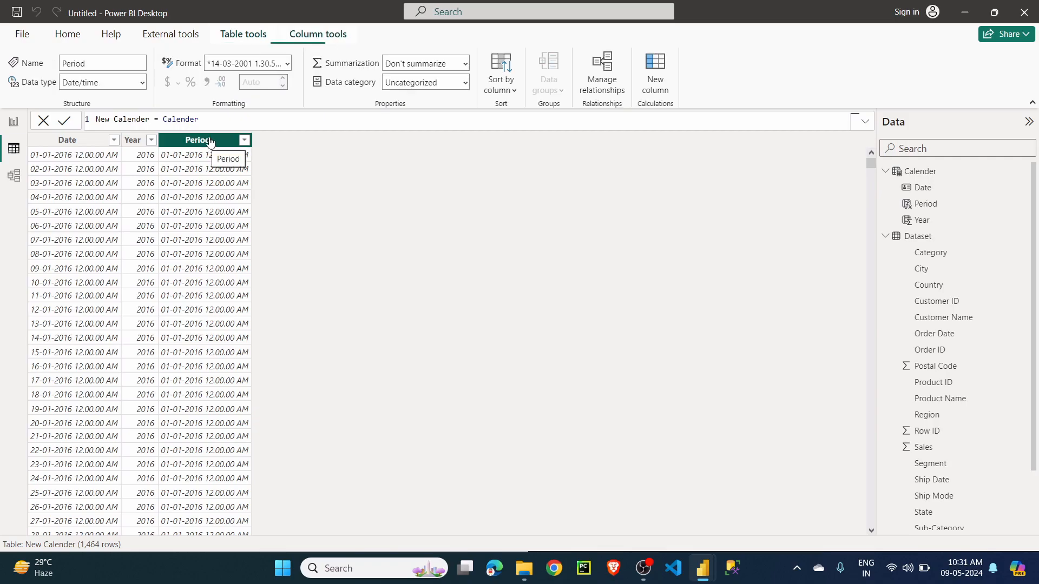
pyautogui.click(250, 62)
pyautogui.write('yyyymm')
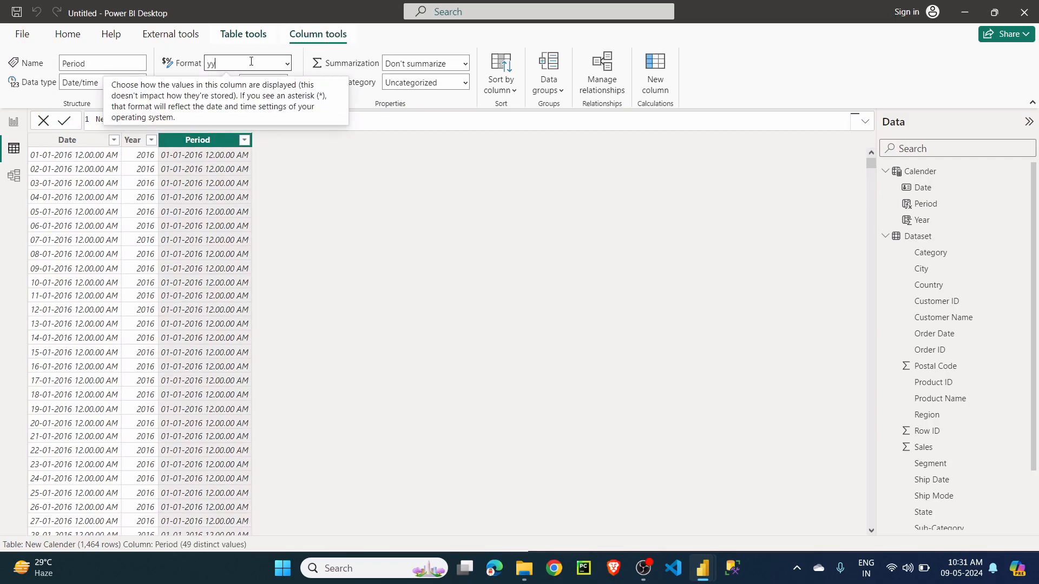
pyautogui.press('BackSpace')
pyautogui.press('BackSpace')
pyautogui.write('-mmm')
pyautogui.press('Return')
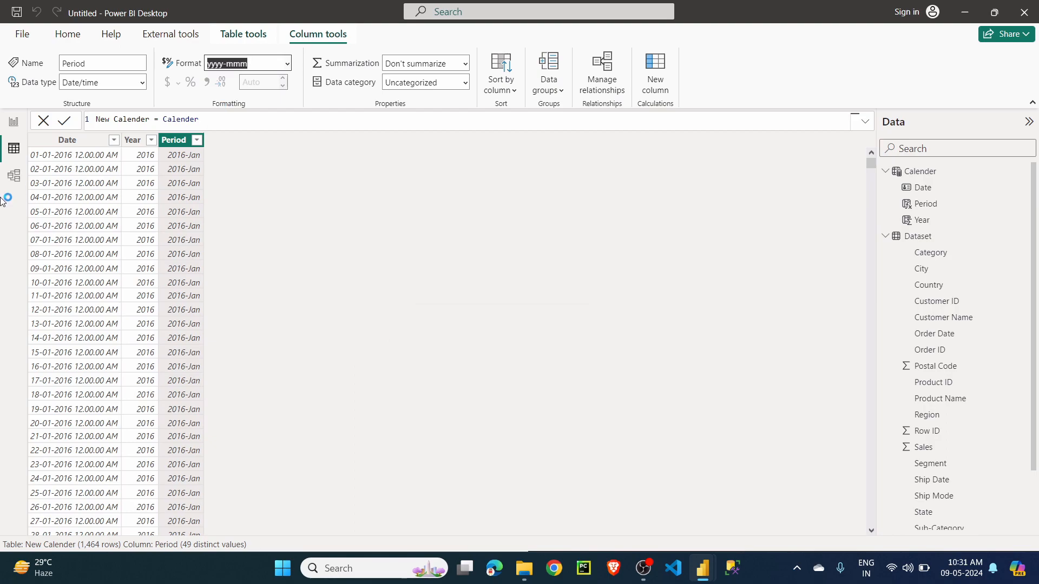
# Step: Reposition the Calender and New Calender tables in the model diagram and review the relationships between the tables
pyautogui.click(15, 176)
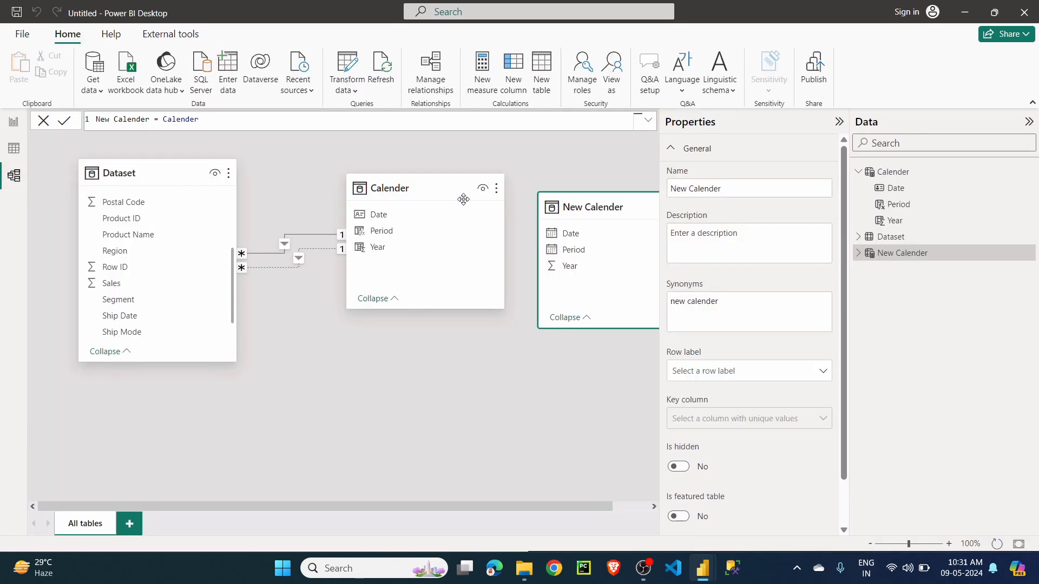
pyautogui.moveTo(449, 195); pyautogui.dragTo(419, 204)
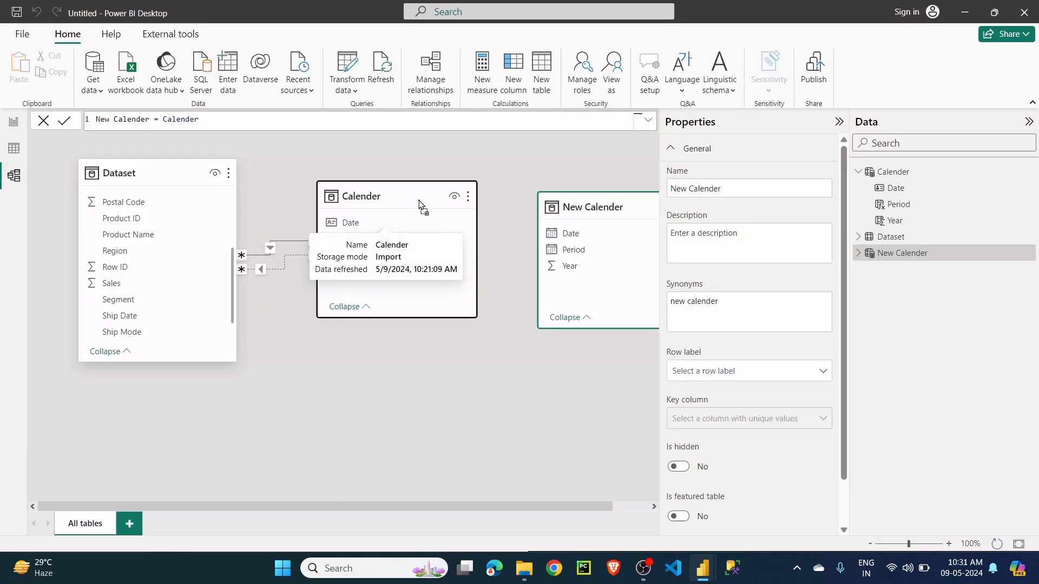
pyautogui.moveTo(599, 204); pyautogui.dragTo(586, 188)
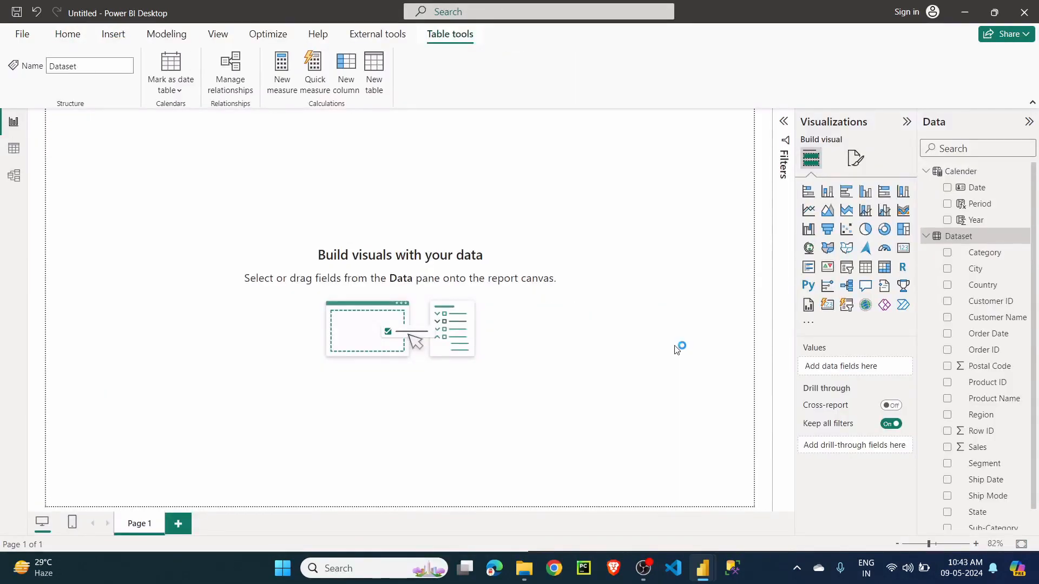
pyautogui.click(14, 175)
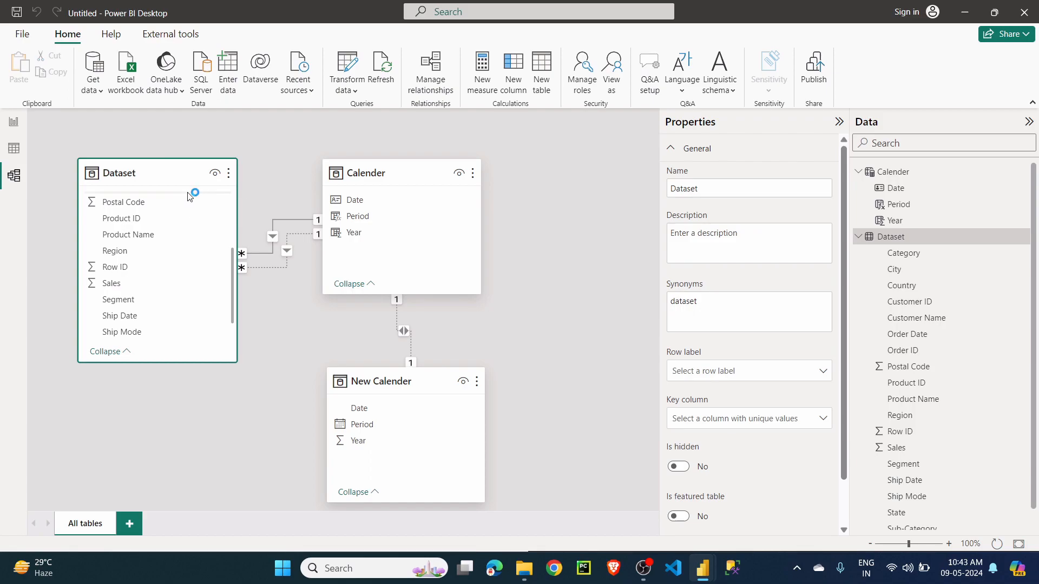
# Step: Start a new measure named 6M in the Dataset table from the report page
pyautogui.click(14, 124)
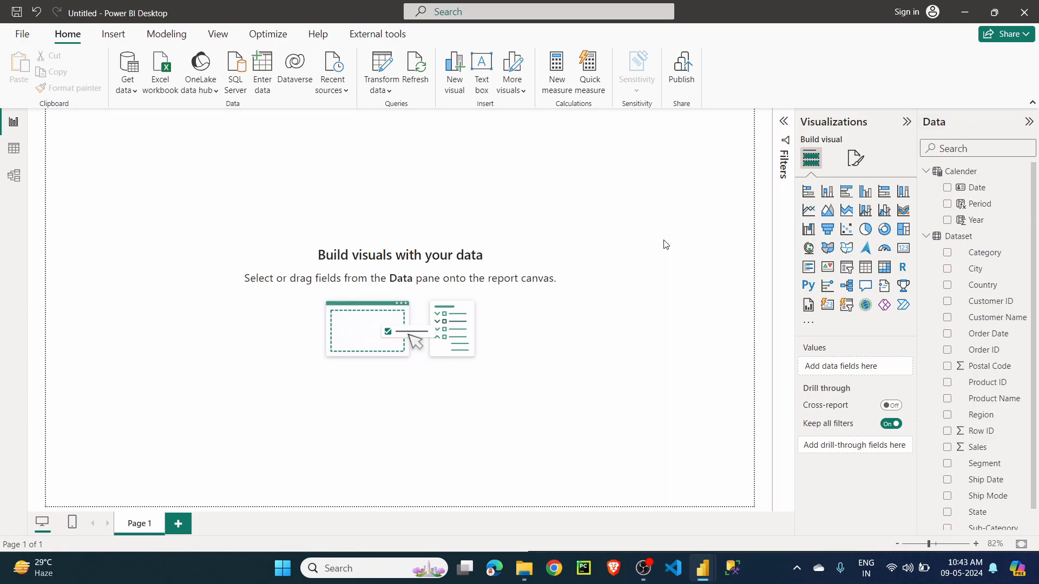
pyautogui.rightClick(960, 236)
pyautogui.click(939, 268)
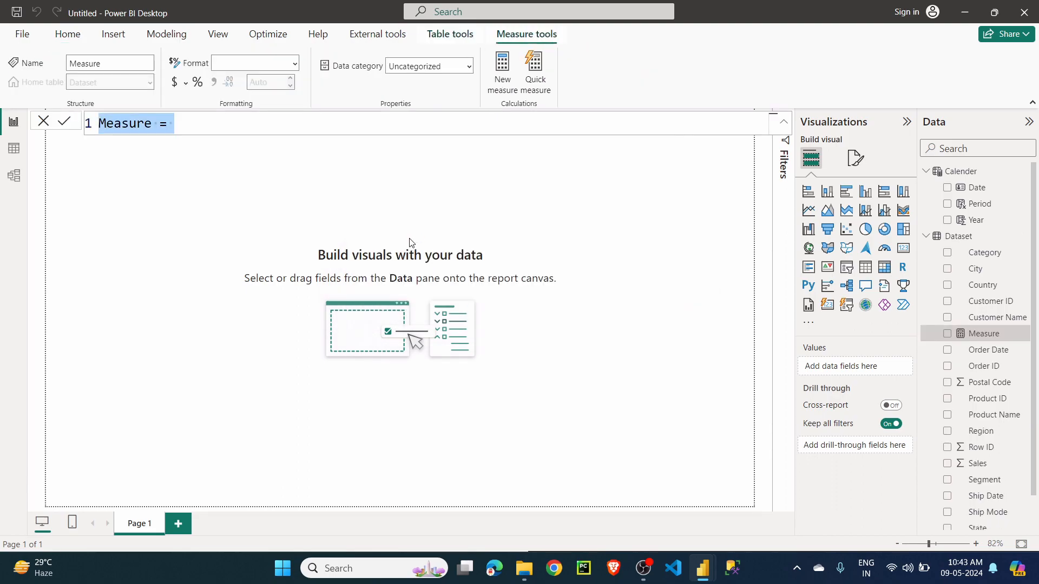
pyautogui.write('6M=')
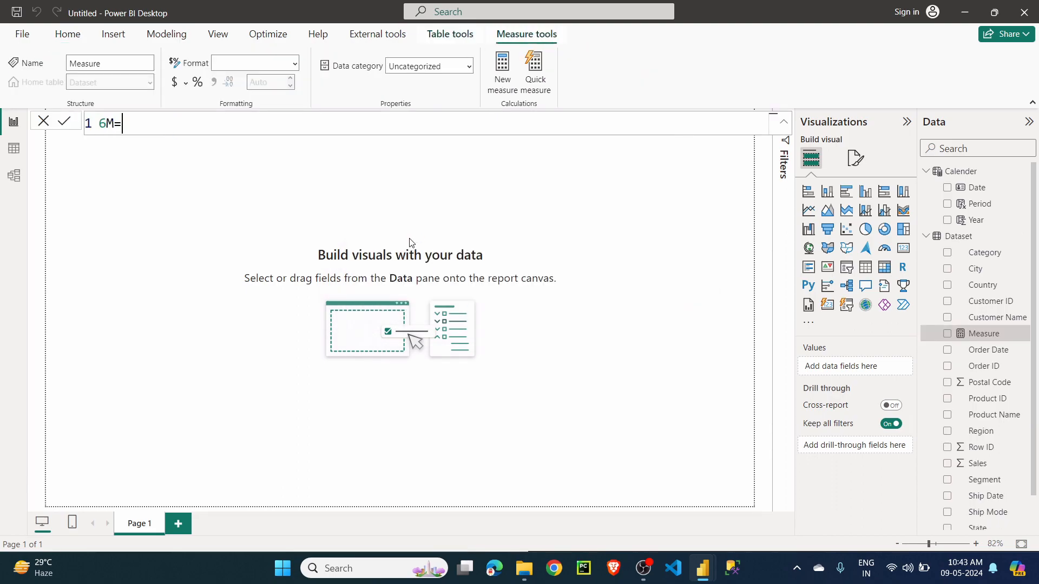
pyautogui.hotkey('shift', 'Return')
# Step: Define the variable _maxdate in the 6M measure as MAX(Calender[Date])
pyautogui.write('VAR')
pyautogui.press('Escape')
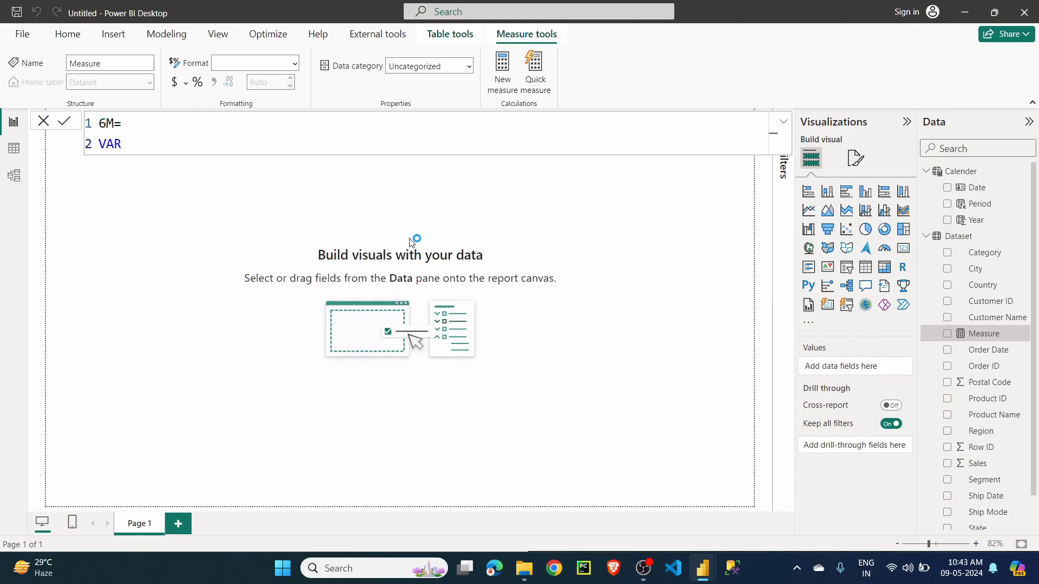
pyautogui.write('_maxdate = MAX(cal')
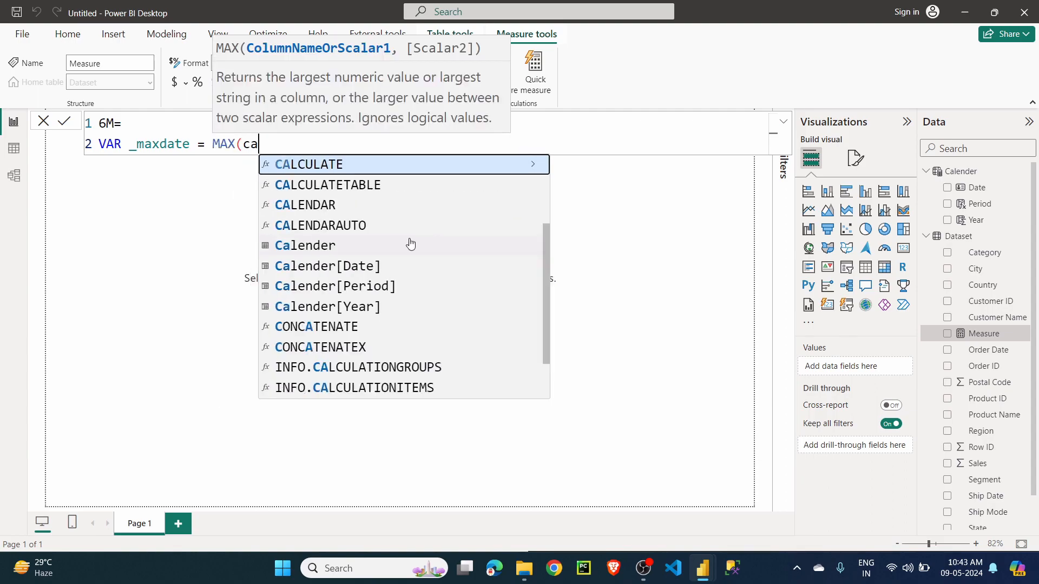
pyautogui.press('Down')
pyautogui.press('Down')
pyautogui.press('Down')
pyautogui.press('Down')
pyautogui.press('Down')
pyautogui.press('Tab')
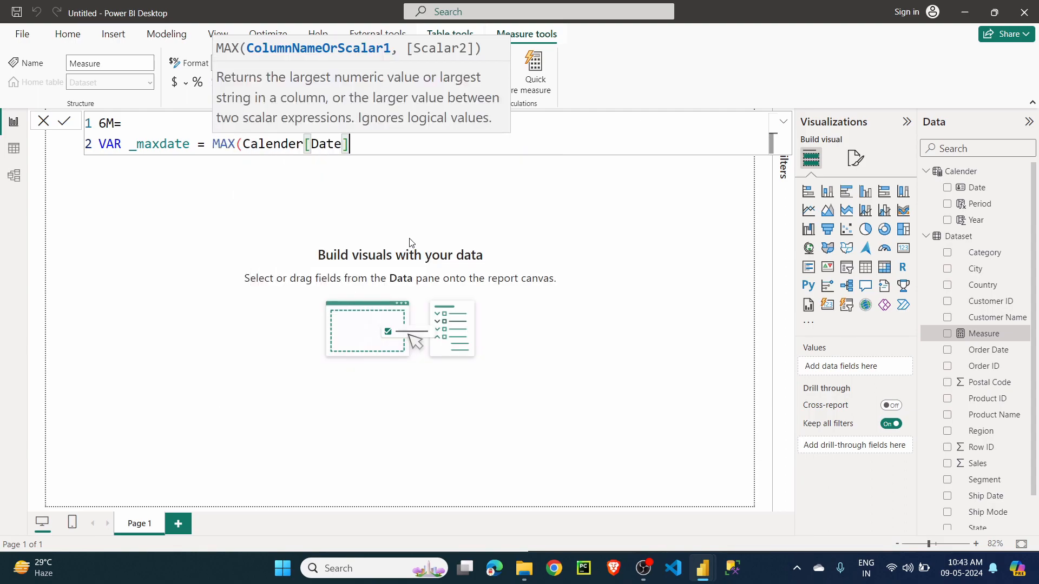
pyautogui.write(')')
# Step: Add a variable _bound to the 6M measure, starting a DATESBETWEEN expression over 'New Calender'[Date]
pyautogui.press('Return')
pyautogui.write('VAR')
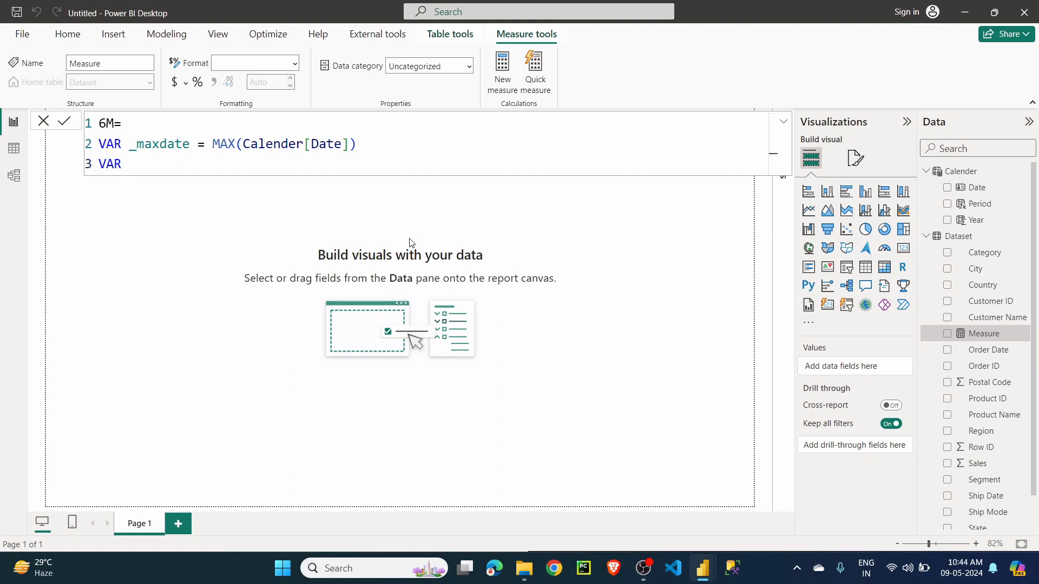
pyautogui.write('_bound  =date')
pyautogui.press('Down')
pyautogui.press('Down')
pyautogui.press('Down')
pyautogui.press('Down')
pyautogui.press('Up')
pyautogui.press('Tab')
pyautogui.write('ca')
pyautogui.press('BackSpace')
pyautogui.press('BackSpace')
pyautogui.write('ne')
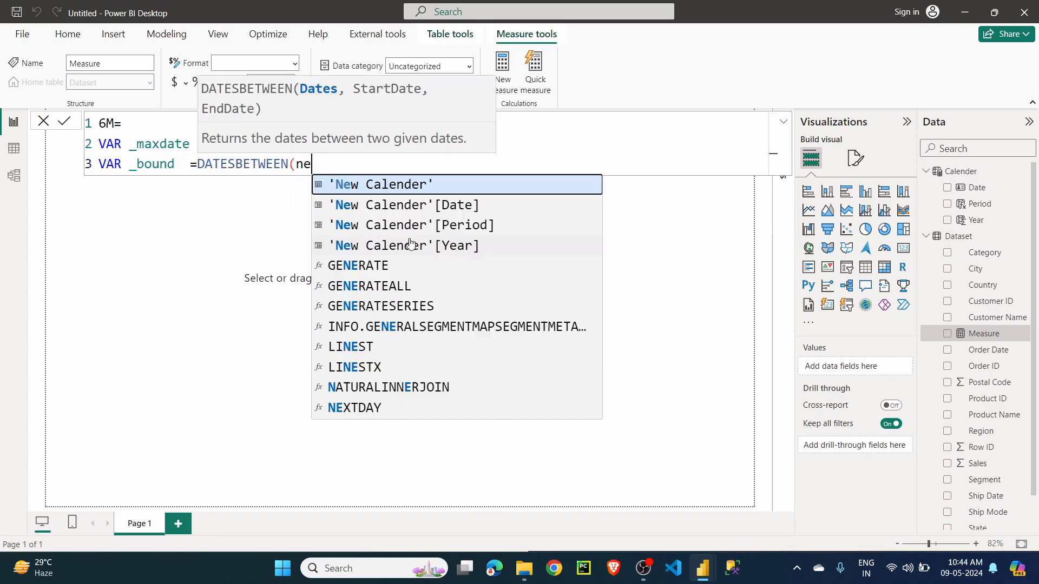
pyautogui.press('Down')
pyautogui.press('Tab')
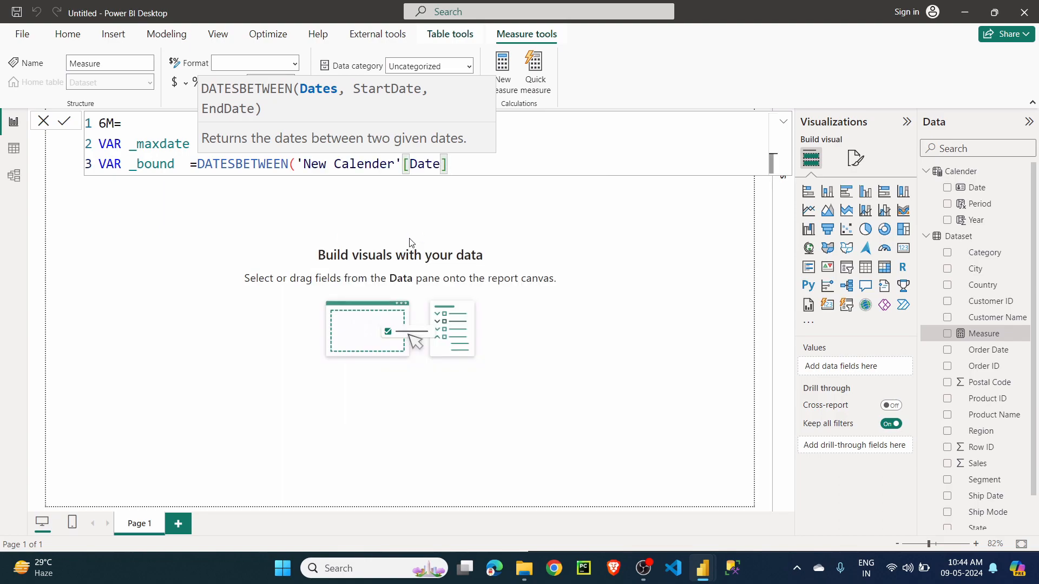
# Step: Complete the DATESBETWEEN range with EDATE(_maxdate,-3) as the start date and EDATE(_maxdate,+3) as the end date
pyautogui.write(',ed')
pyautogui.press('Tab')
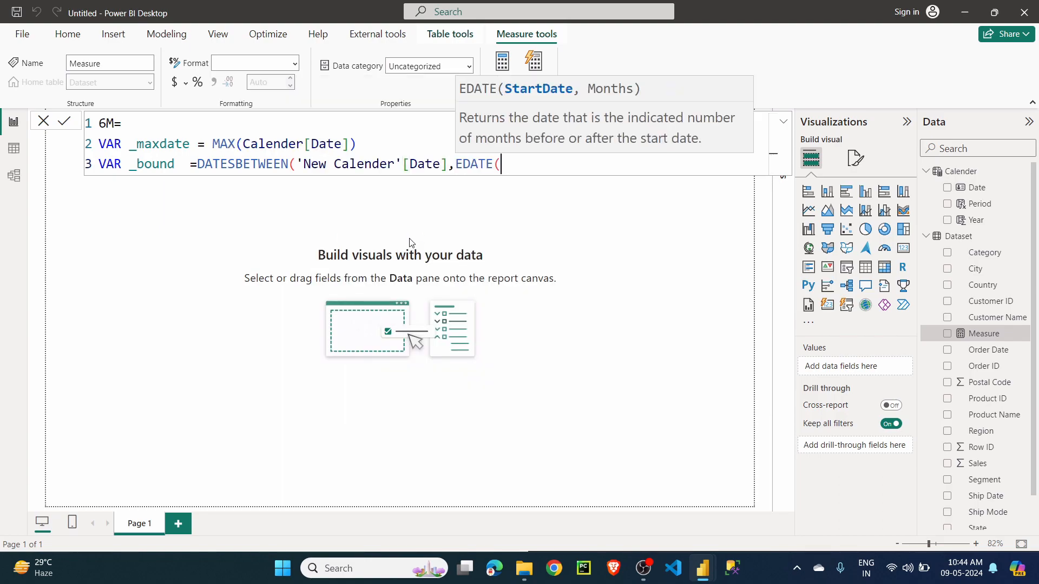
pyautogui.write('_ma')
pyautogui.press('Tab')
pyautogui.write(',-3')
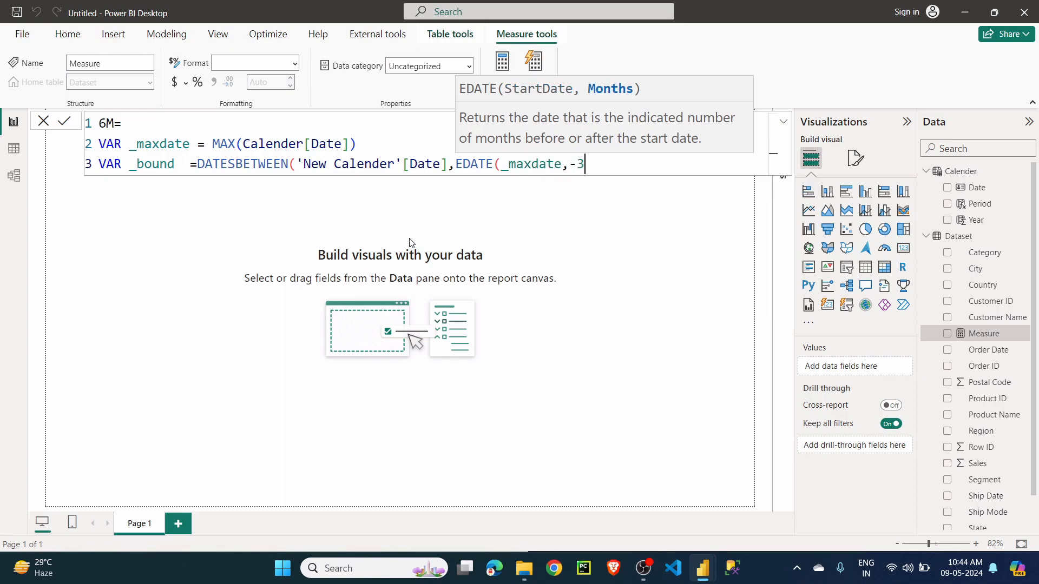
pyautogui.write('),ed')
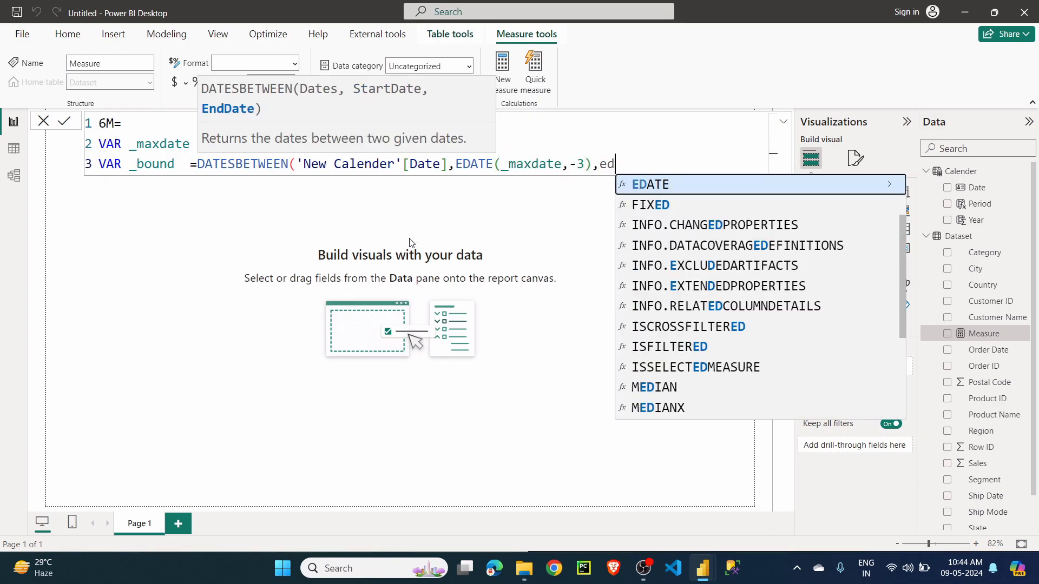
pyautogui.press('Tab')
pyautogui.write('_max')
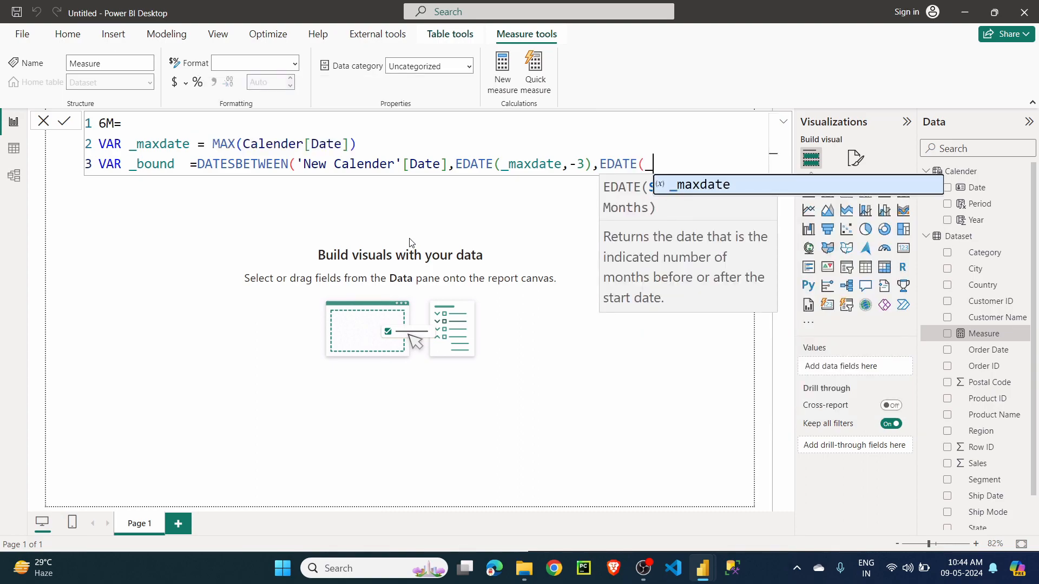
pyautogui.press('Tab')
pyautogui.write(',')
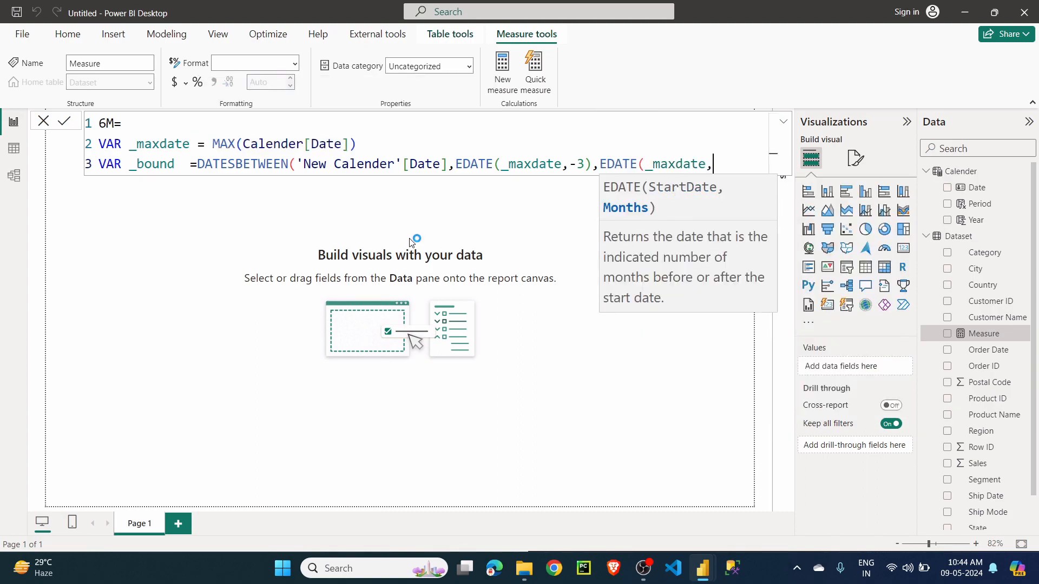
pyautogui.write('+3))')
# Step: Add RETURN on a new line, followed by a CALCULATE expression over SUM('Dataset'[Sales])
pyautogui.hotkey('shift', 'Return')
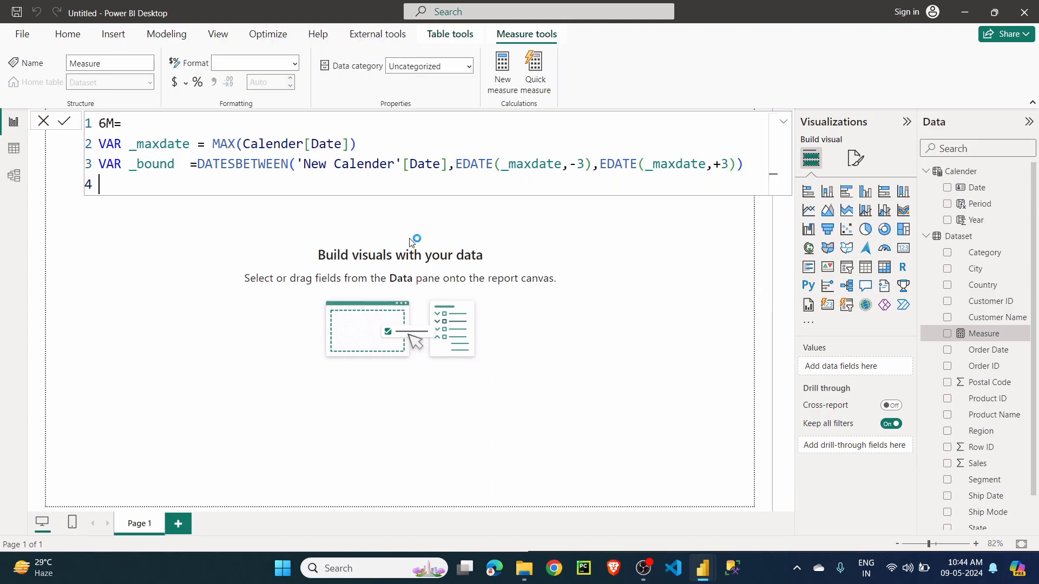
pyautogui.write('RETURN')
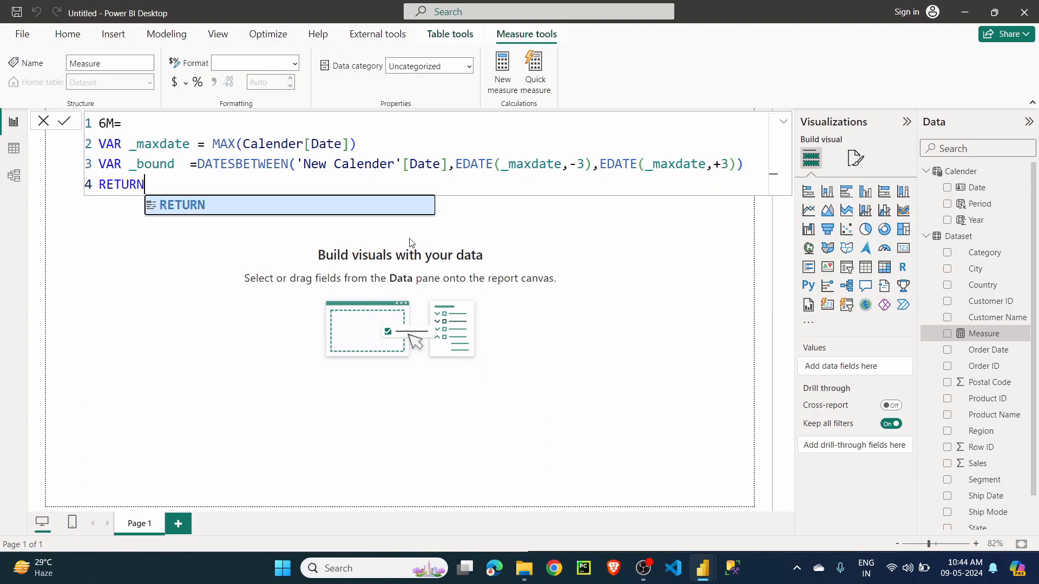
pyautogui.hotkey('shift', 'Return')
pyautogui.write('CAL')
pyautogui.press('Tab')
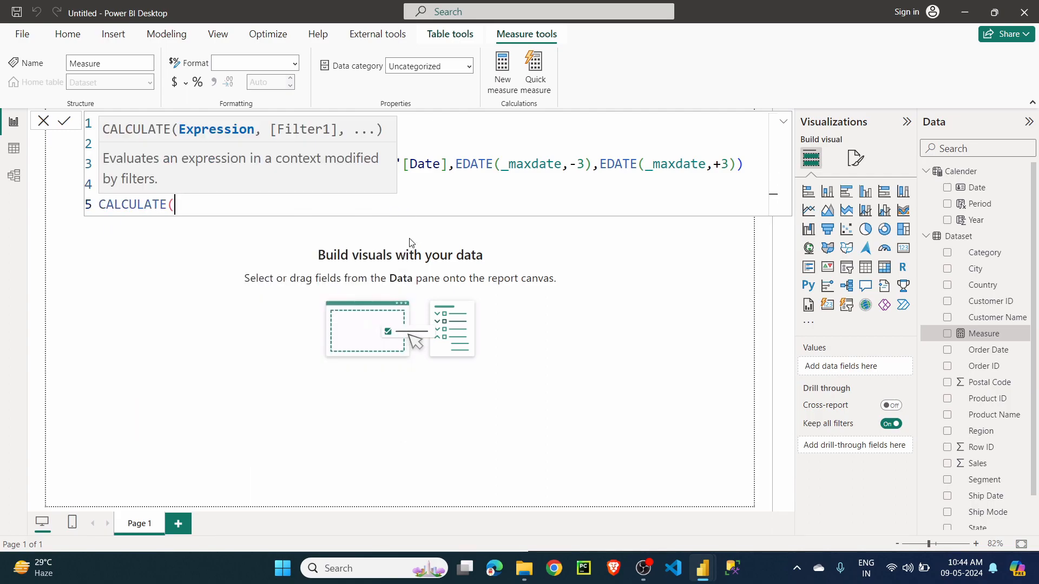
pyautogui.write('SUM(SAL')
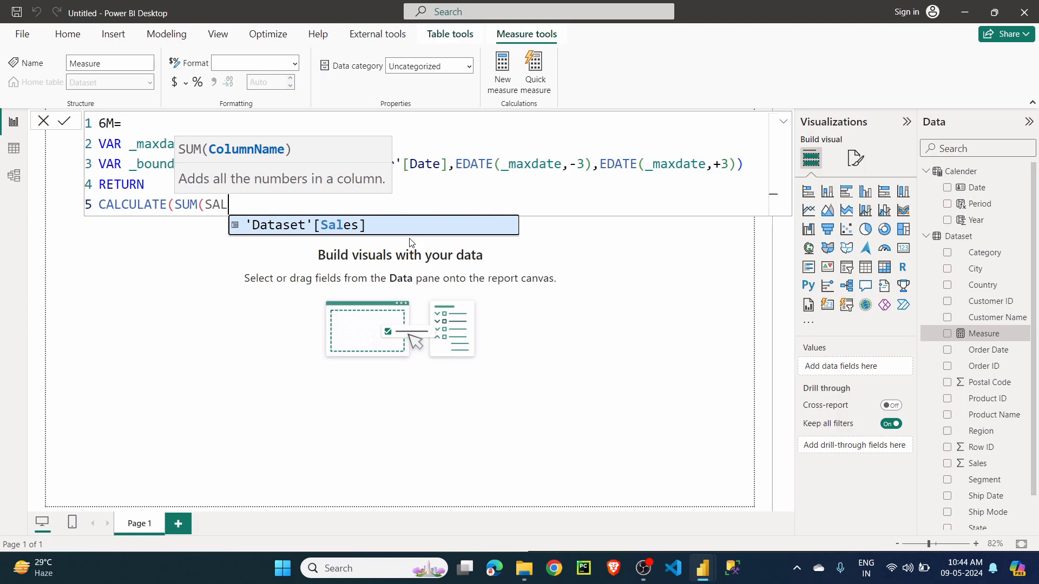
pyautogui.press('Tab')
pyautogui.write('),')
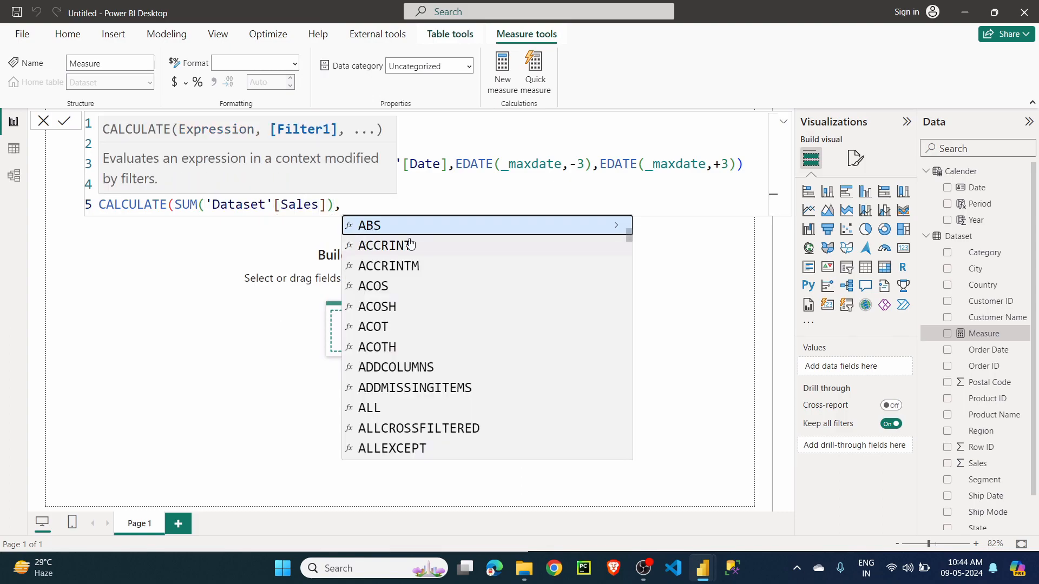
pyautogui.press('Escape')
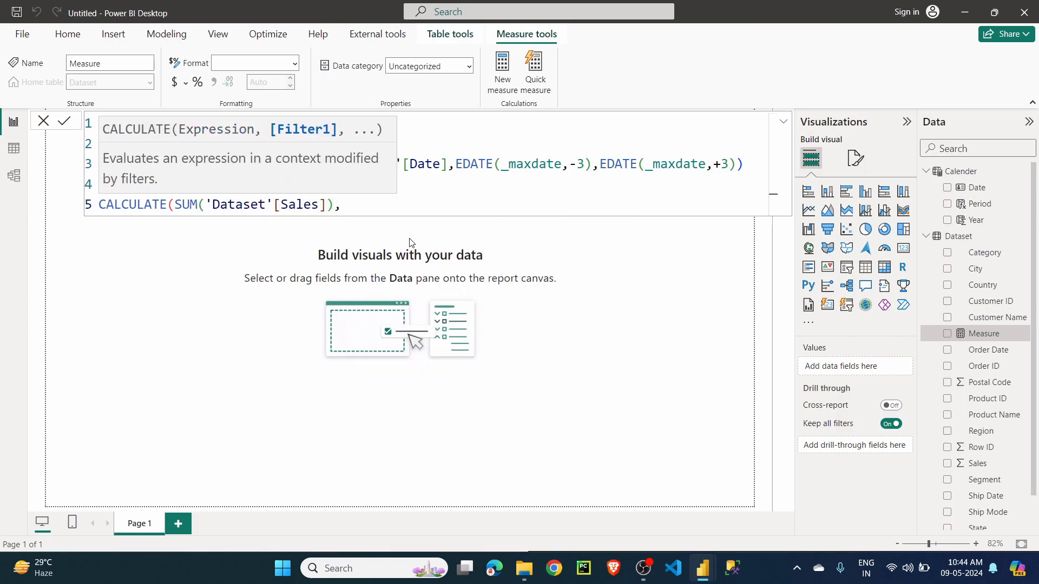
# Step: Add REMOVEFILTERS(Calender[Date]) on an indented new line as the first CALCULATE filter
pyautogui.hotkey('shift', 'Return')
pyautogui.press('Escape')
pyautogui.press('Tab')
pyautogui.press('Tab')
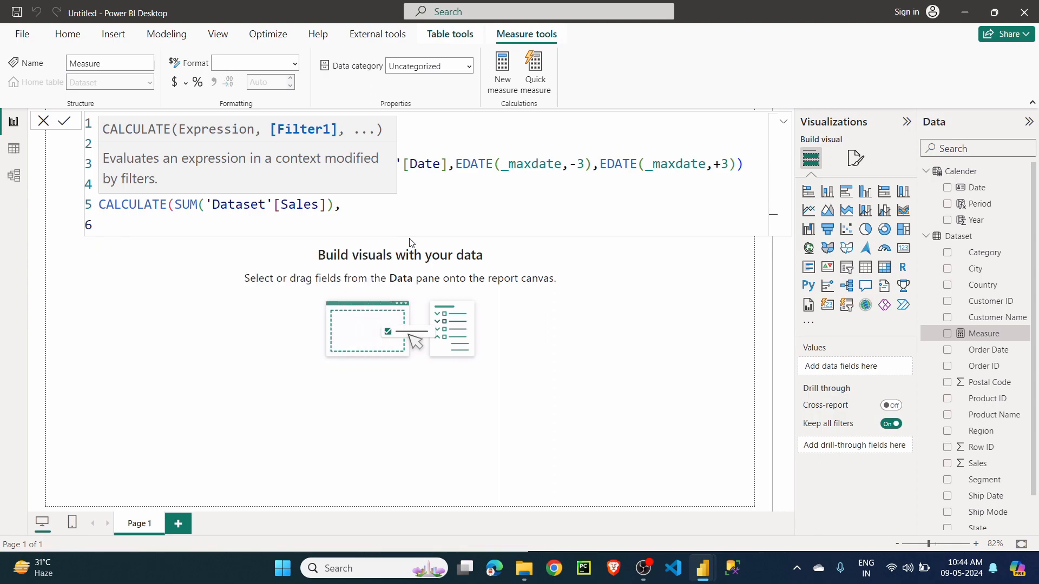
pyautogui.write('REM')
pyautogui.press('Tab')
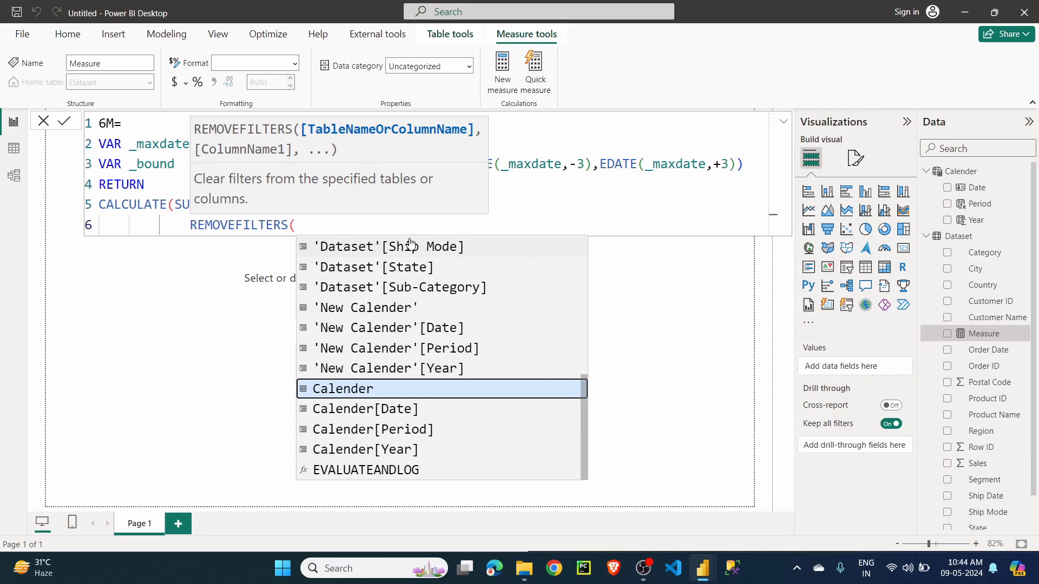
pyautogui.write('Cal')
pyautogui.press('Down')
pyautogui.press('Tab')
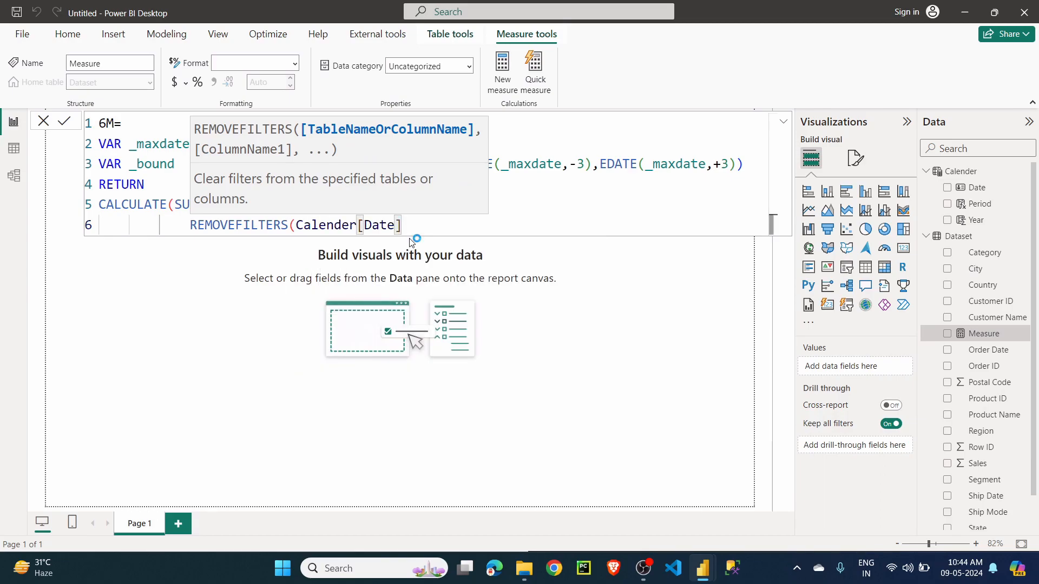
pyautogui.write('),')
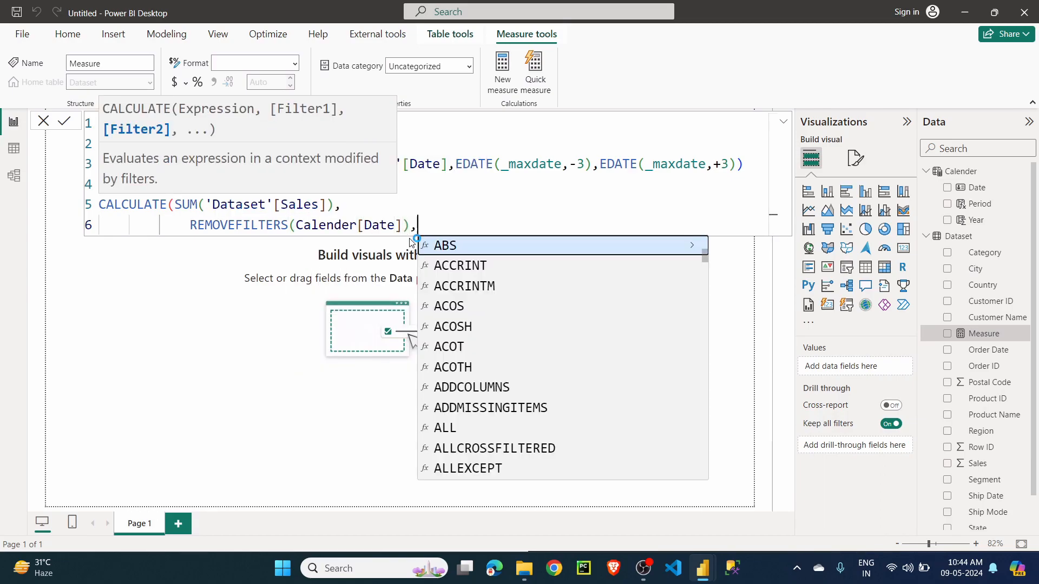
# Step: Add KEEPFILTERS(_bound) as the second CALCULATE filter and start a new line for another filter
pyautogui.write('KEE')
pyautogui.press('Tab')
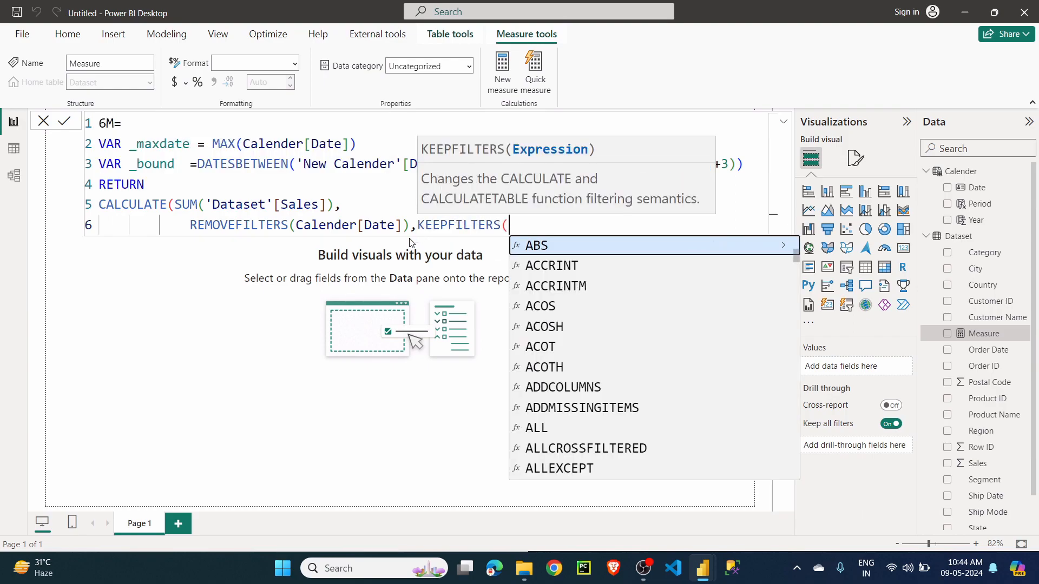
pyautogui.write('_b')
pyautogui.press('Tab')
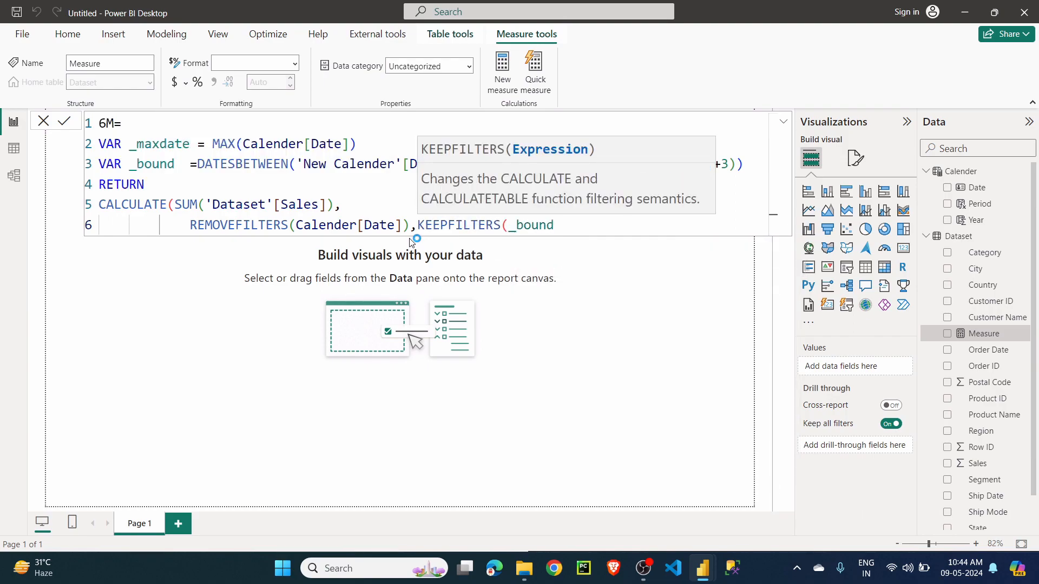
pyautogui.write('),')
pyautogui.hotkey('shift', 'Return')
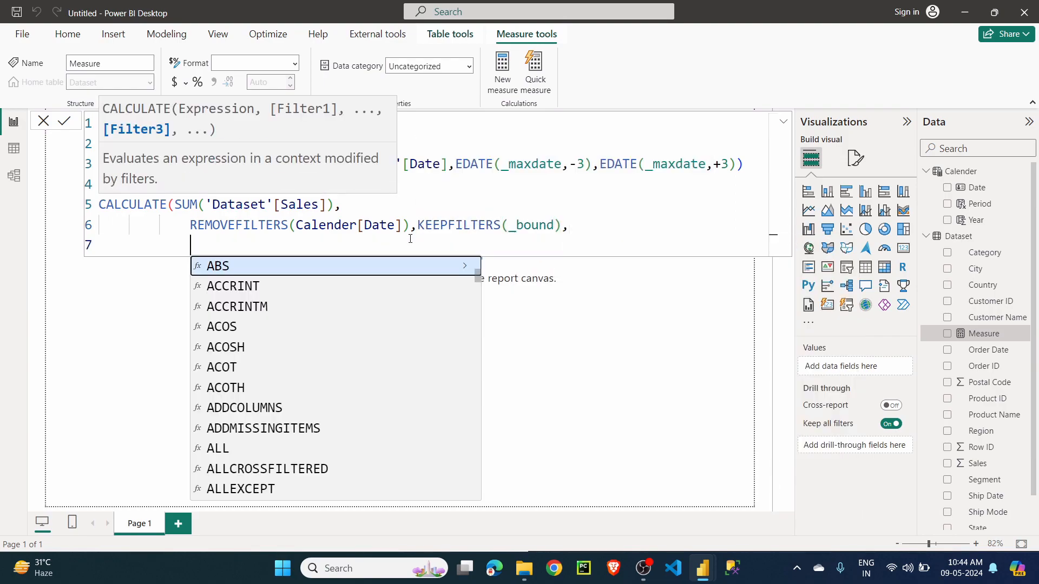
pyautogui.press('Escape')
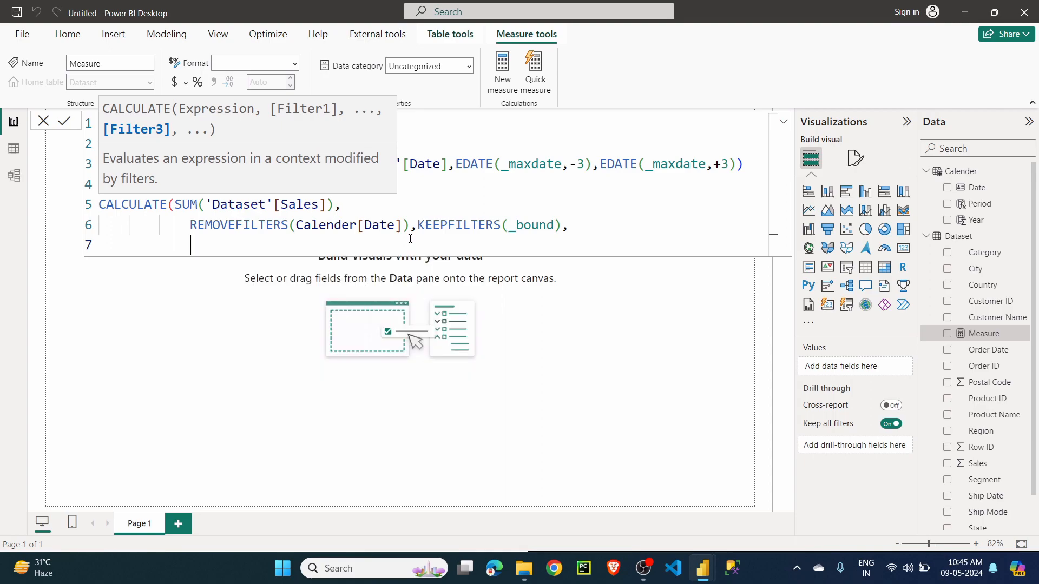
# Step: Add USERELATIONSHIP(Calender[Date],'New Calender'[Date]) as the third CALCULATE filter
pyautogui.write('USE')
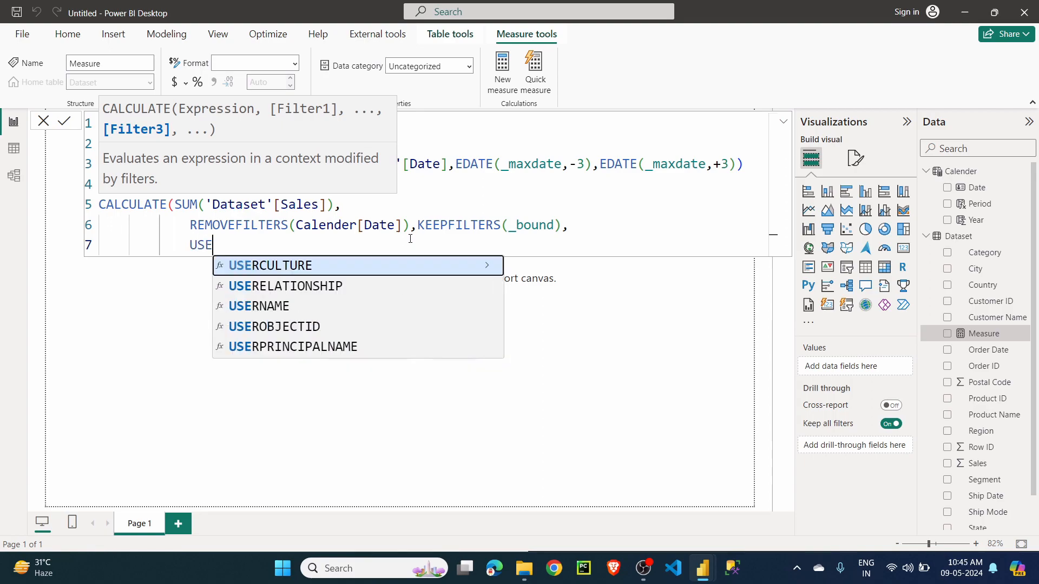
pyautogui.press('Down')
pyautogui.press('Tab')
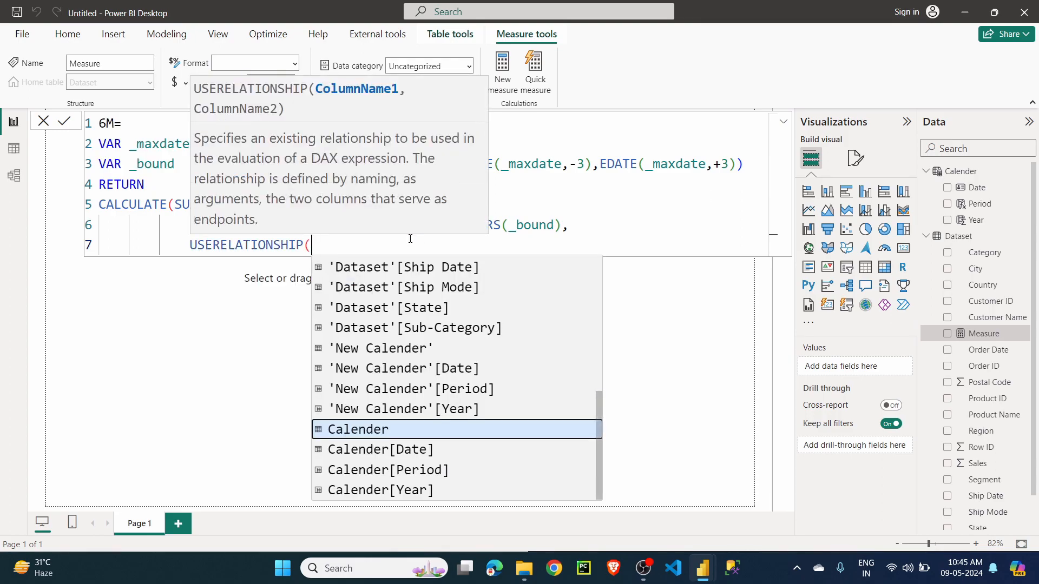
pyautogui.press('Down')
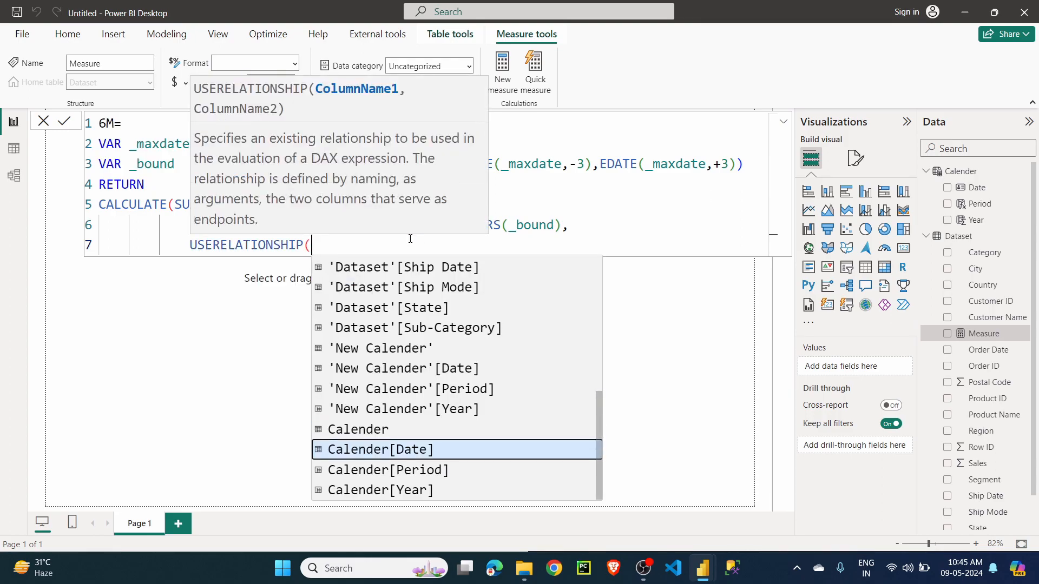
pyautogui.press('Tab')
pyautogui.write(',NEW')
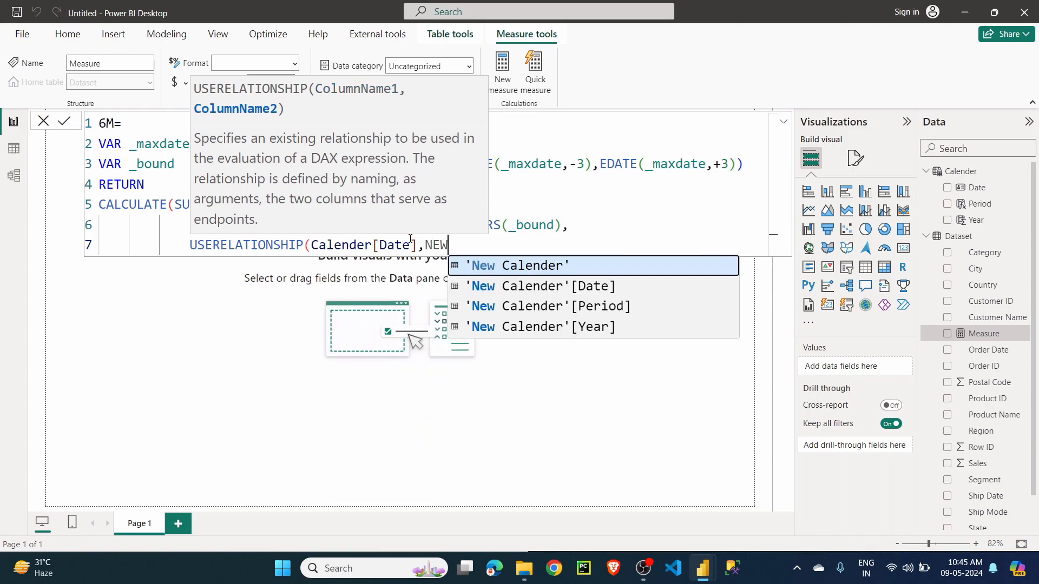
pyautogui.press('Down')
pyautogui.press('Tab')
pyautogui.write(')')
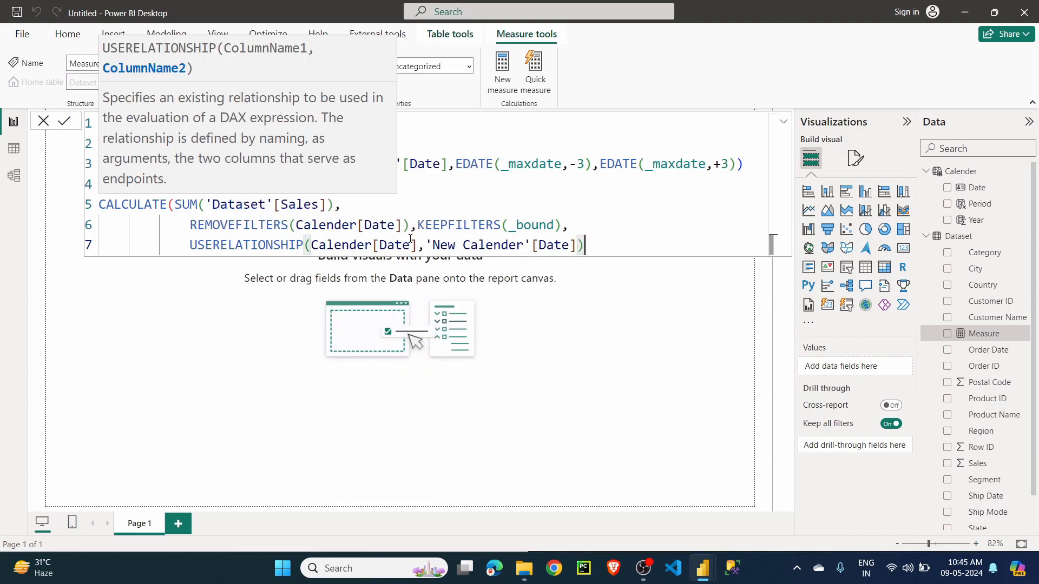
# Step: Close the CALCULATE expression, commit the 6M measure and dismiss the formula editor
pyautogui.write(')')
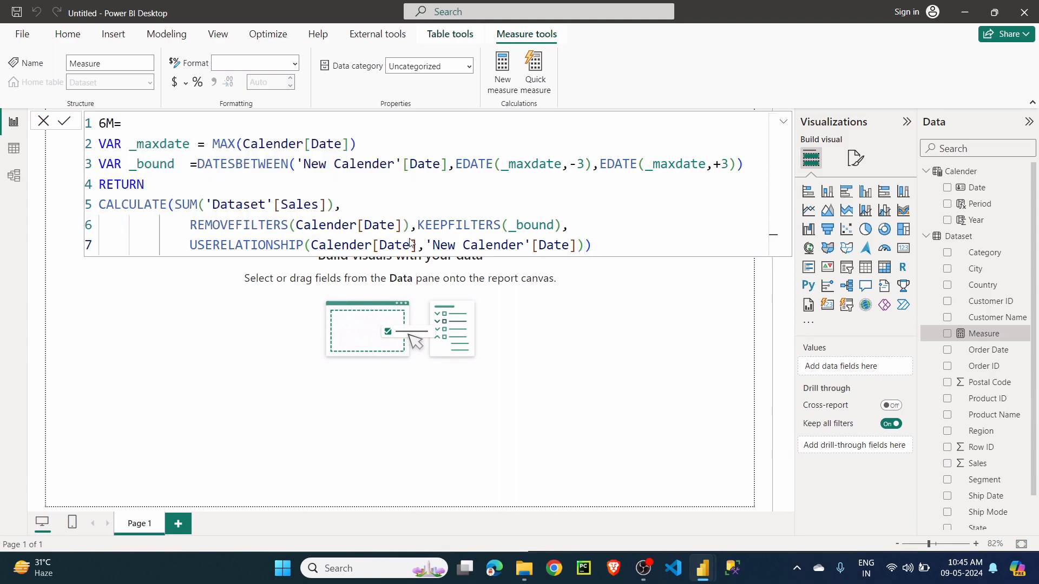
pyautogui.press('Return')
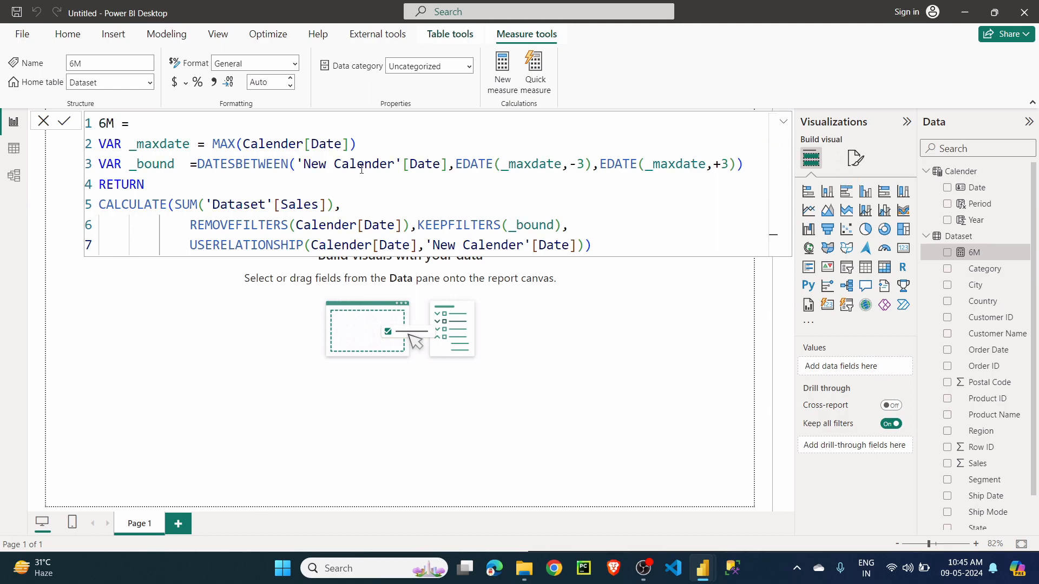
pyautogui.click(46, 126)
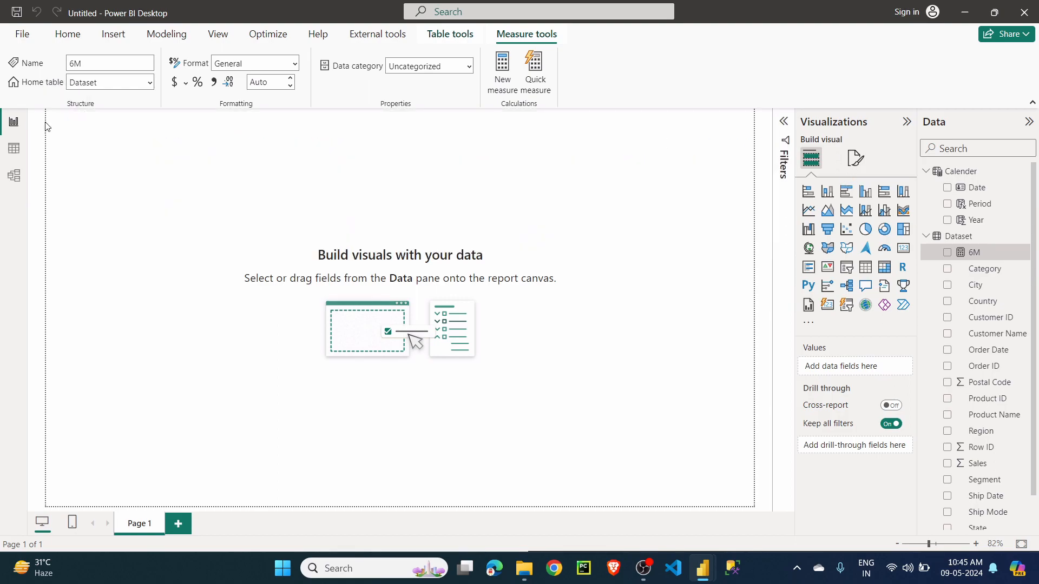
# Step: Add the Calender table's Period field to the canvas as a slicer and make it taller
pyautogui.moveTo(976, 204); pyautogui.dragTo(176, 190)
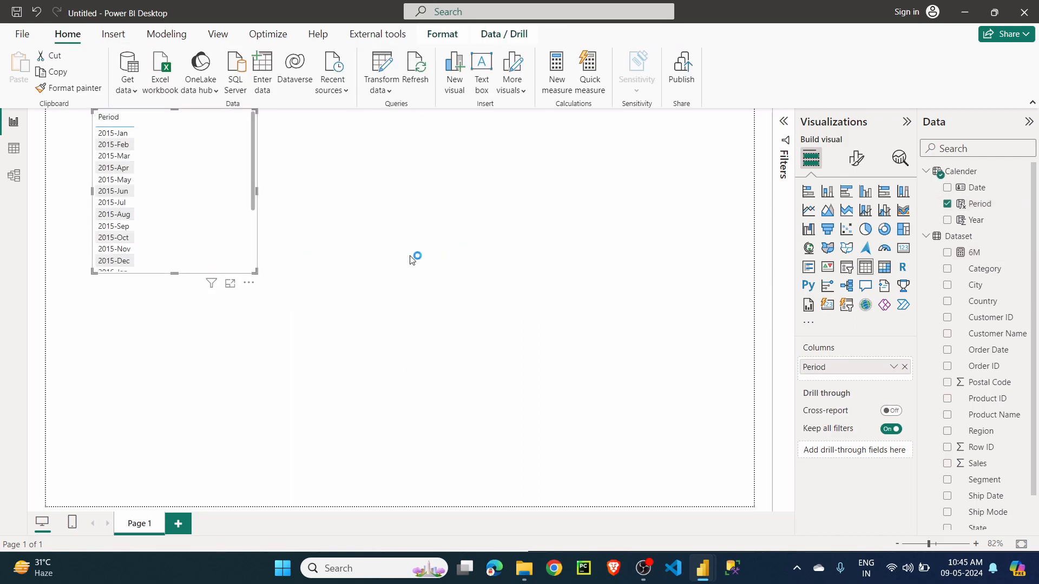
pyautogui.click(848, 272)
pyautogui.moveTo(175, 274); pyautogui.dragTo(172, 405)
# Step: Set the Period slicer's style to Vertical list and extend it down most of the page height
pyautogui.click(855, 158)
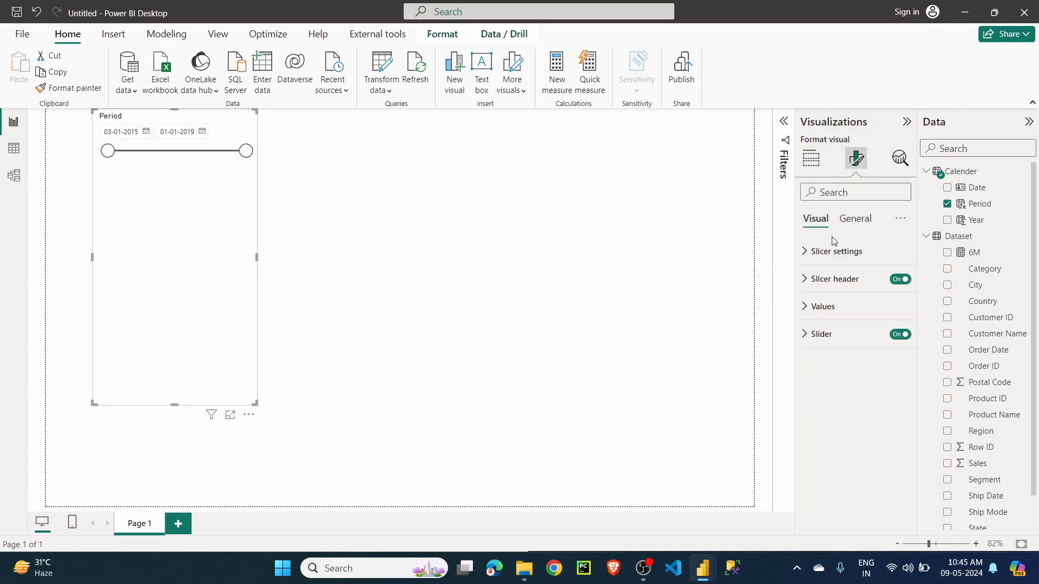
pyautogui.click(817, 251)
pyautogui.click(848, 319)
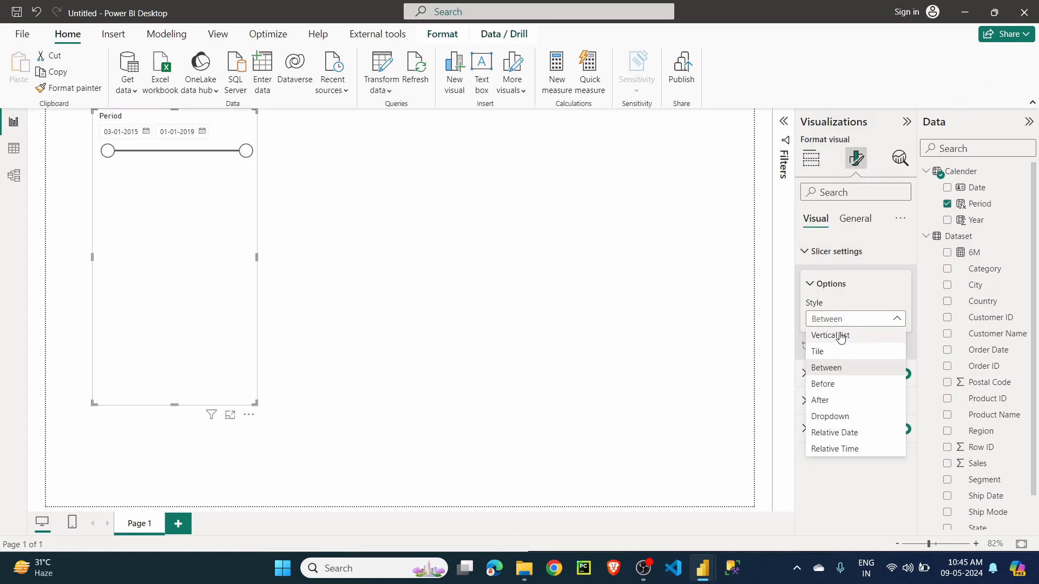
pyautogui.click(822, 336)
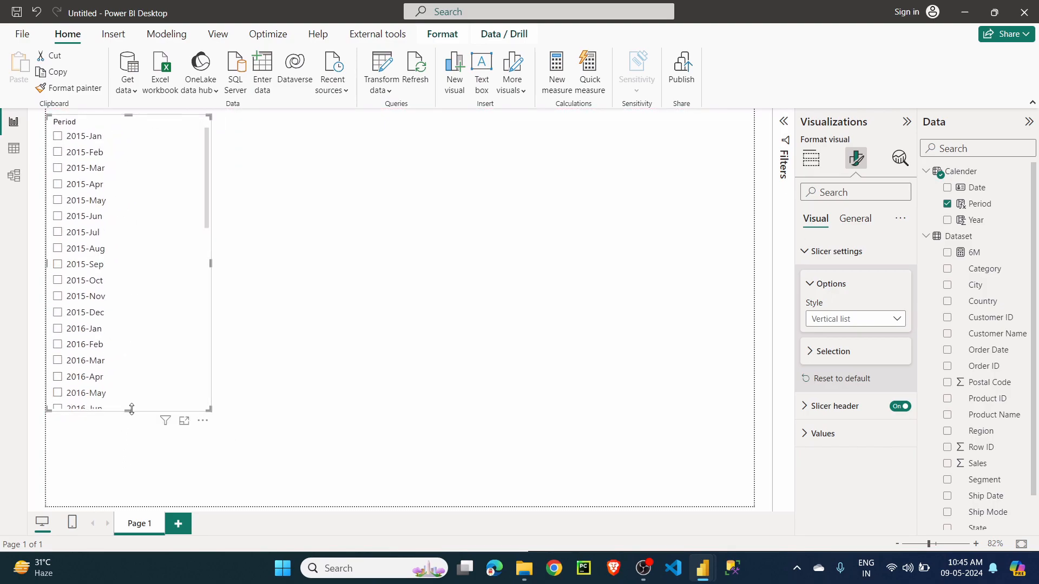
pyautogui.moveTo(133, 411); pyautogui.dragTo(132, 481)
pyautogui.click(534, 245)
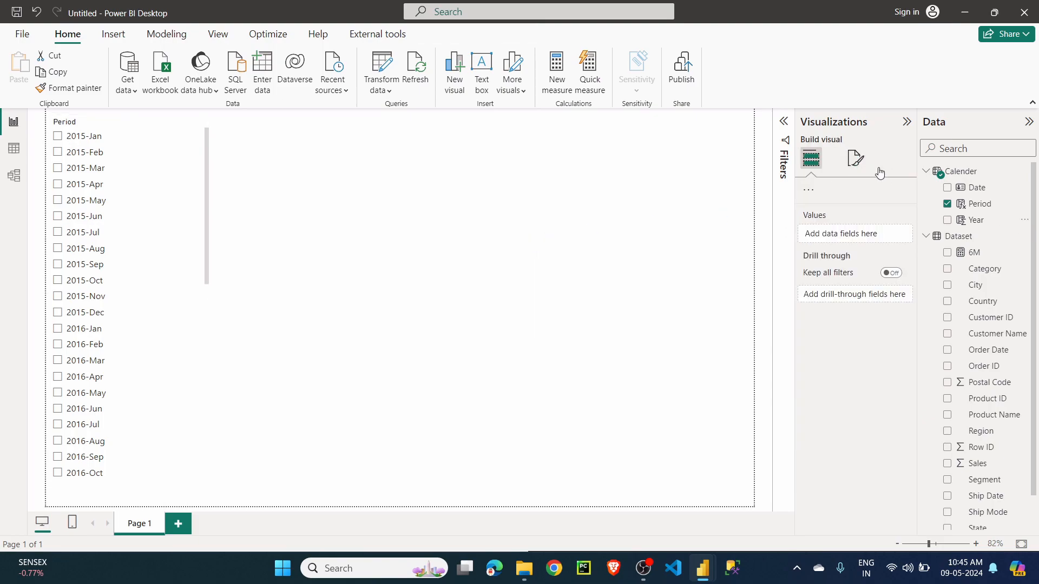
# Step: Add a line and stacked column chart beside the slicer and enlarge it to fill most of the remaining canvas
pyautogui.click(866, 211)
pyautogui.moveTo(310, 140); pyautogui.dragTo(472, 150)
pyautogui.moveTo(544, 303); pyautogui.dragTo(660, 307)
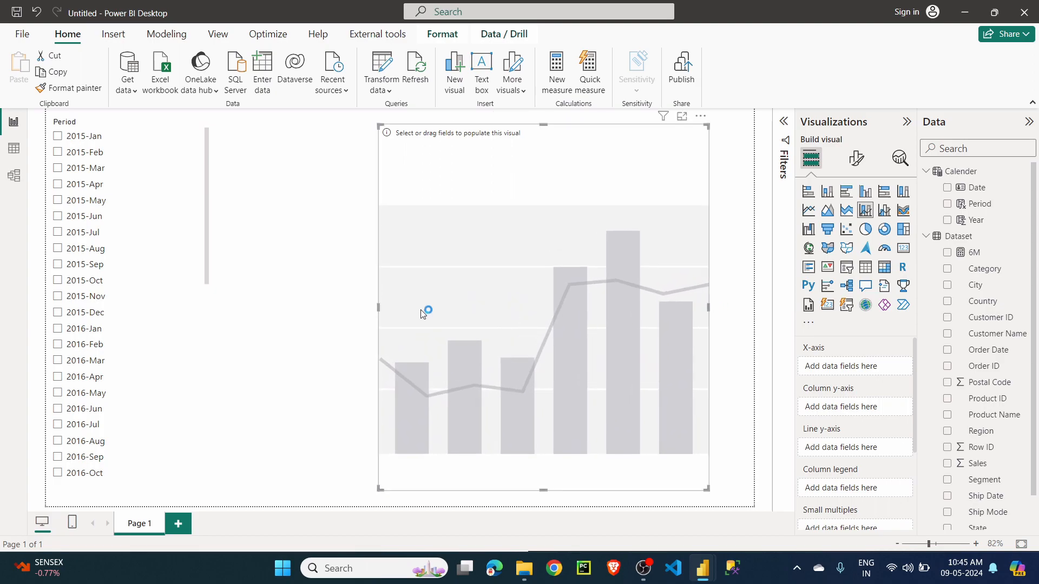
pyautogui.moveTo(379, 308); pyautogui.dragTo(287, 303)
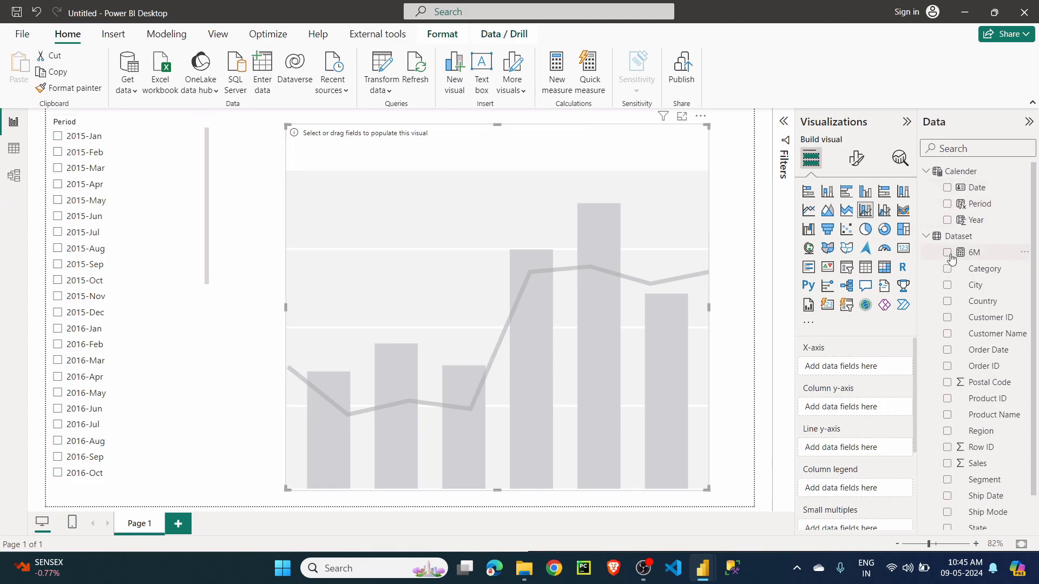
# Step: Put New Calender's Period on the chart's x-axis and remove the Quarter and Day levels from its hierarchy
pyautogui.scroll(-1, 968, 260)
pyautogui.click(926, 522)
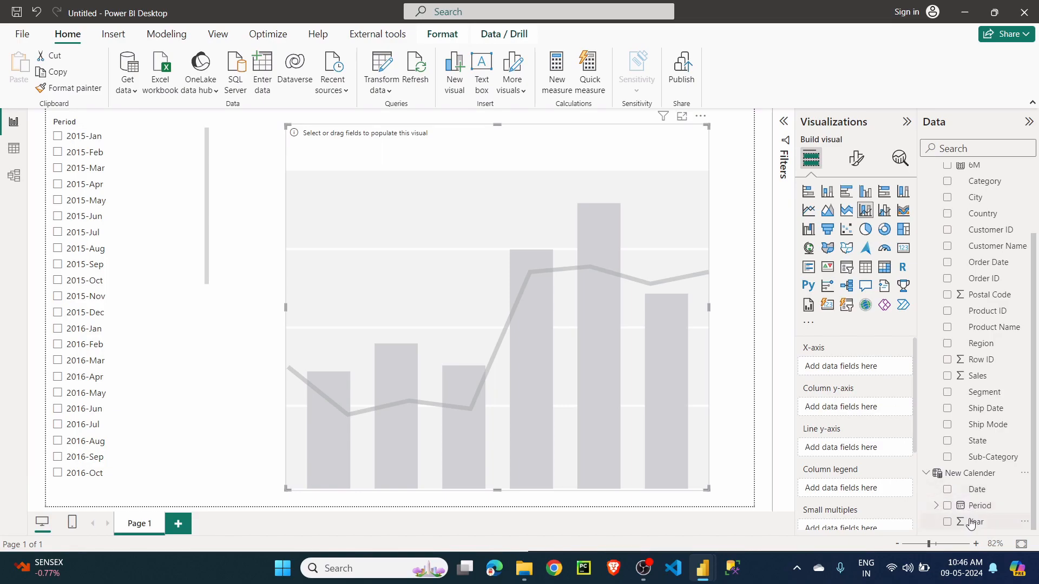
pyautogui.moveTo(959, 511); pyautogui.dragTo(606, 384)
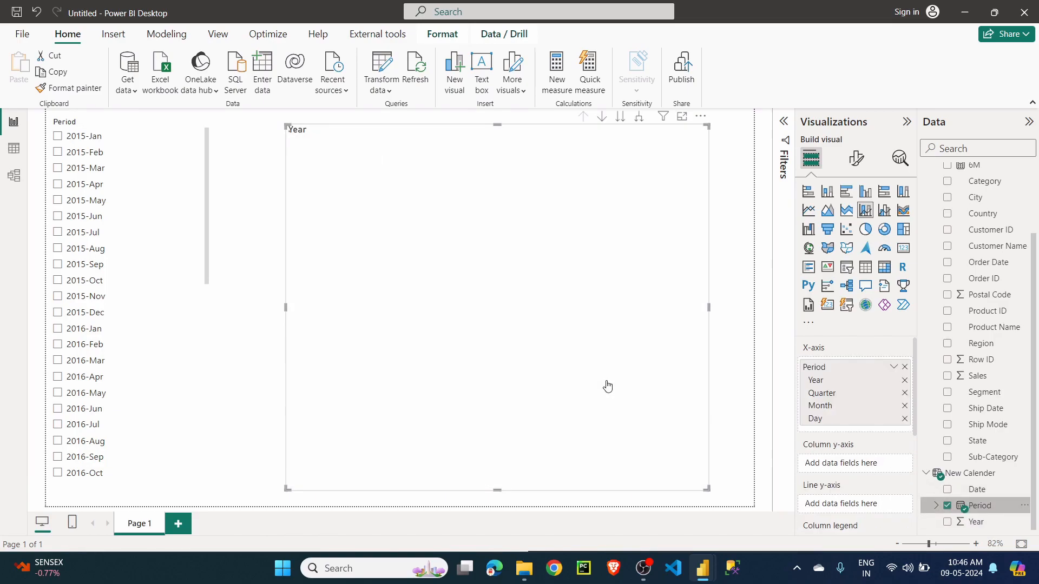
pyautogui.click(904, 393)
pyautogui.click(904, 407)
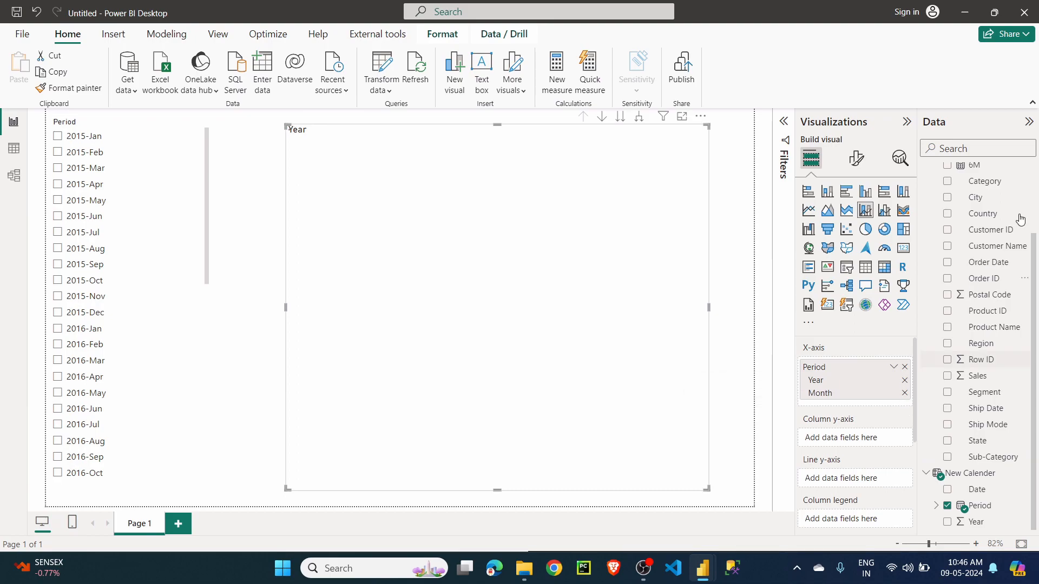
# Step: Add the 6M measure to the chart's column y-axis and widen the chart on both sides
pyautogui.scroll(3, 968, 325)
pyautogui.moveTo(965, 253); pyautogui.dragTo(847, 440)
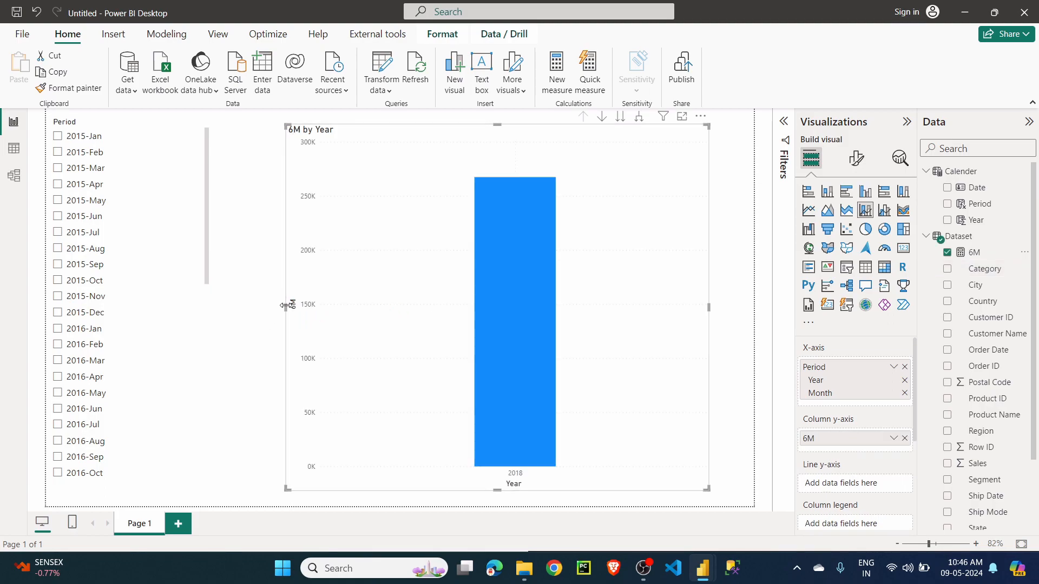
pyautogui.moveTo(288, 306); pyautogui.dragTo(253, 306)
pyautogui.moveTo(707, 309); pyautogui.dragTo(740, 307)
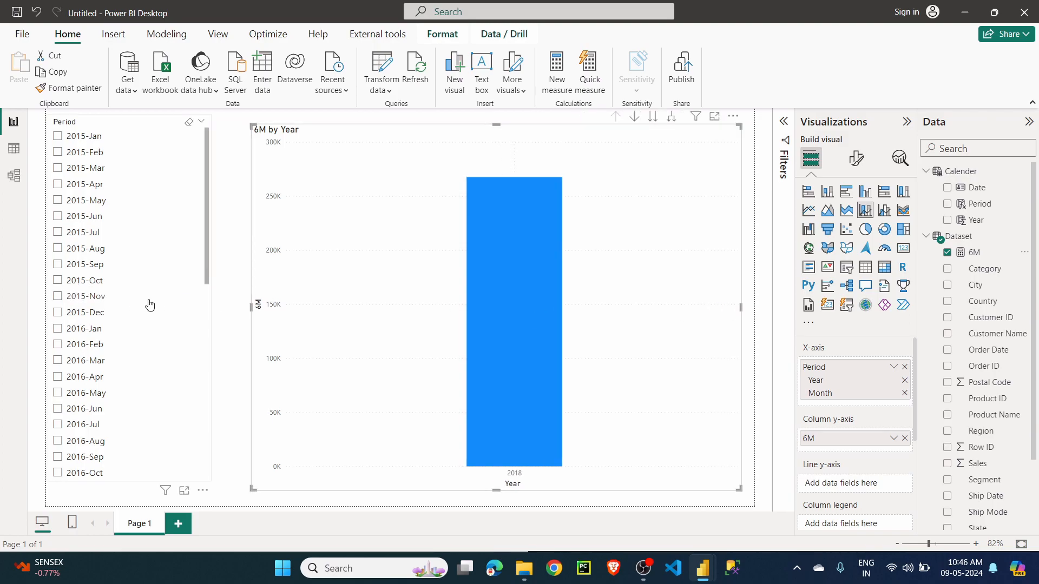
# Step: Test the chart by filtering it with 2015-Nov, 2015-Oct, 2015-Sep and 2015-Aug in turn
pyautogui.click(56, 297)
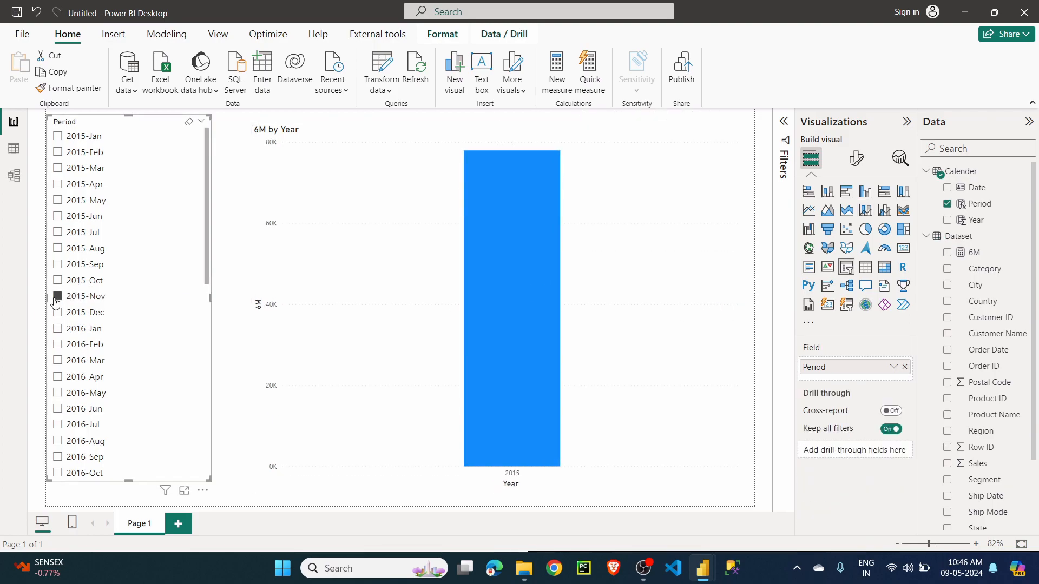
pyautogui.click(58, 280)
pyautogui.click(58, 263)
pyautogui.click(57, 249)
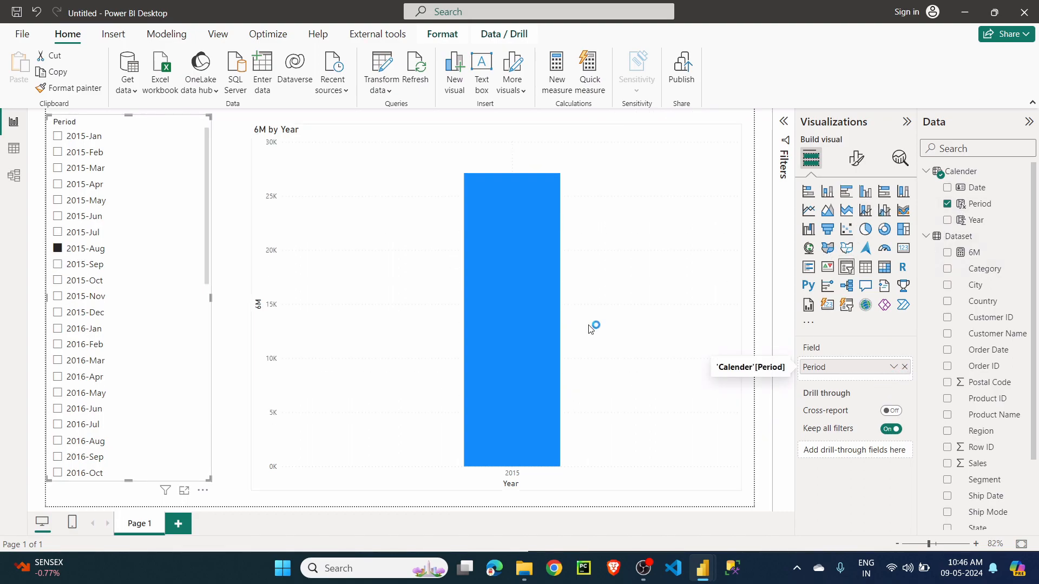
# Step: Expand the chart's hierarchy one level to show months and filter the report to 2015-Sep
pyautogui.click(684, 283)
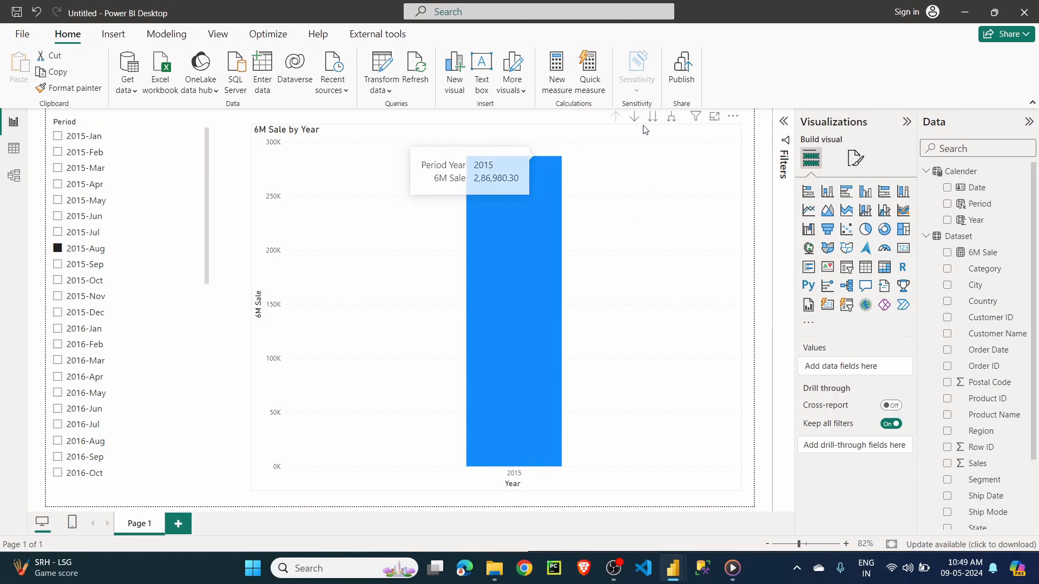
pyautogui.click(672, 119)
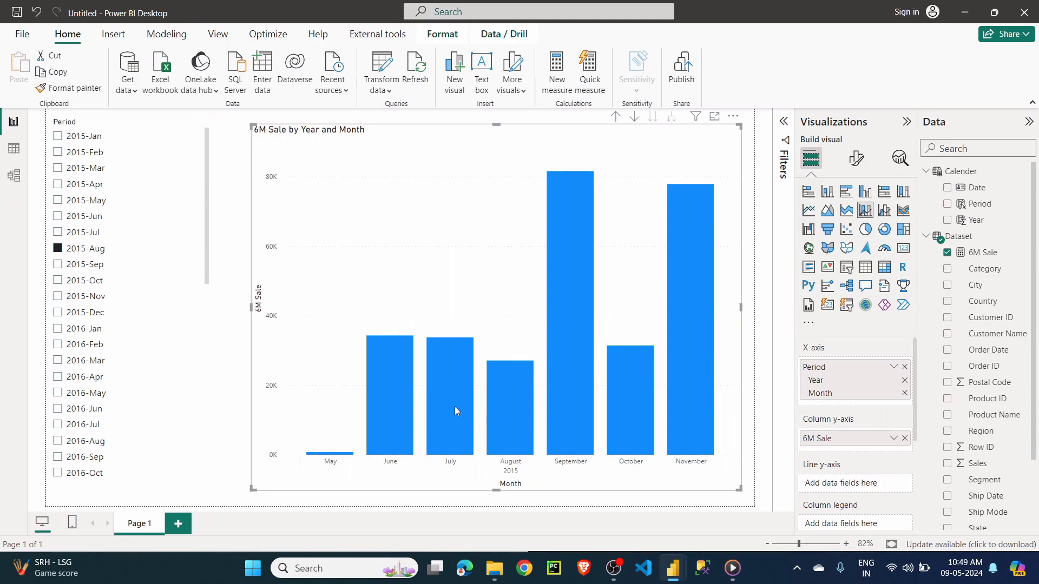
pyautogui.click(58, 265)
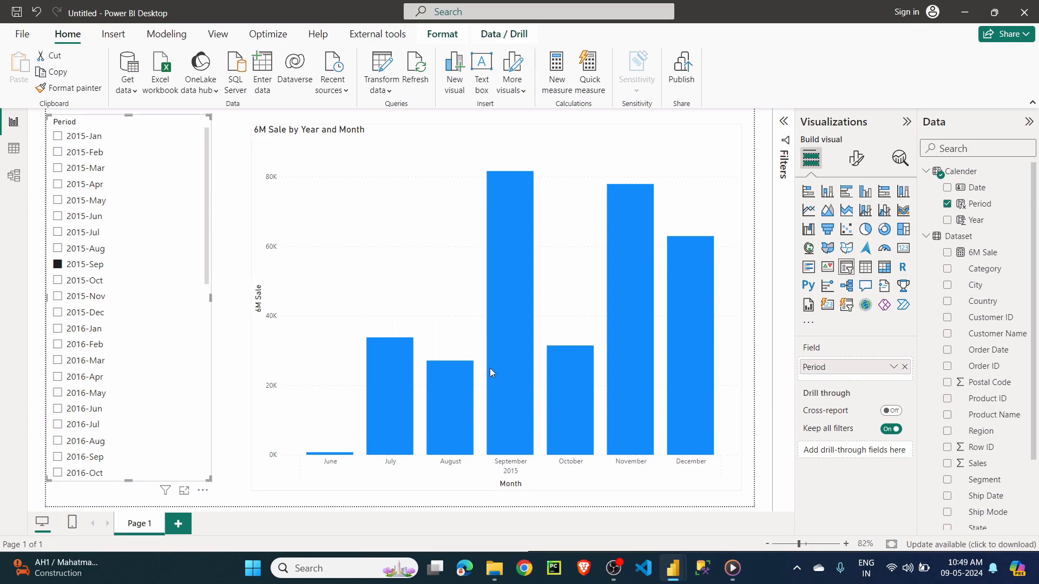
# Step: Reduce the column chart's height so it occupies only the lower half of the page
pyautogui.click(507, 130)
pyautogui.moveTo(495, 127); pyautogui.dragTo(508, 318)
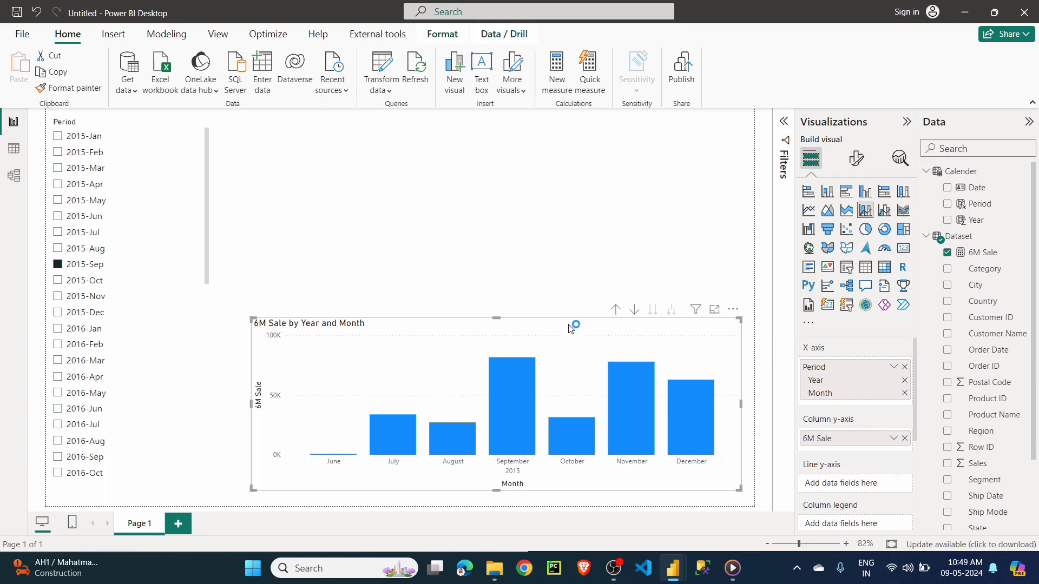
pyautogui.click(529, 180)
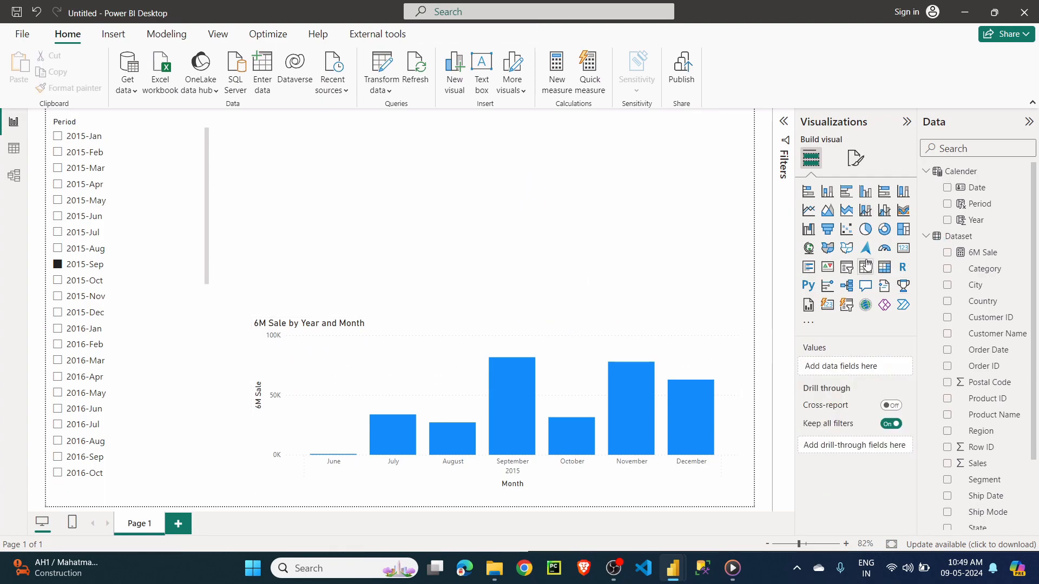
# Step: Turn on the visual border for the column chart
pyautogui.click(598, 335)
pyautogui.click(858, 169)
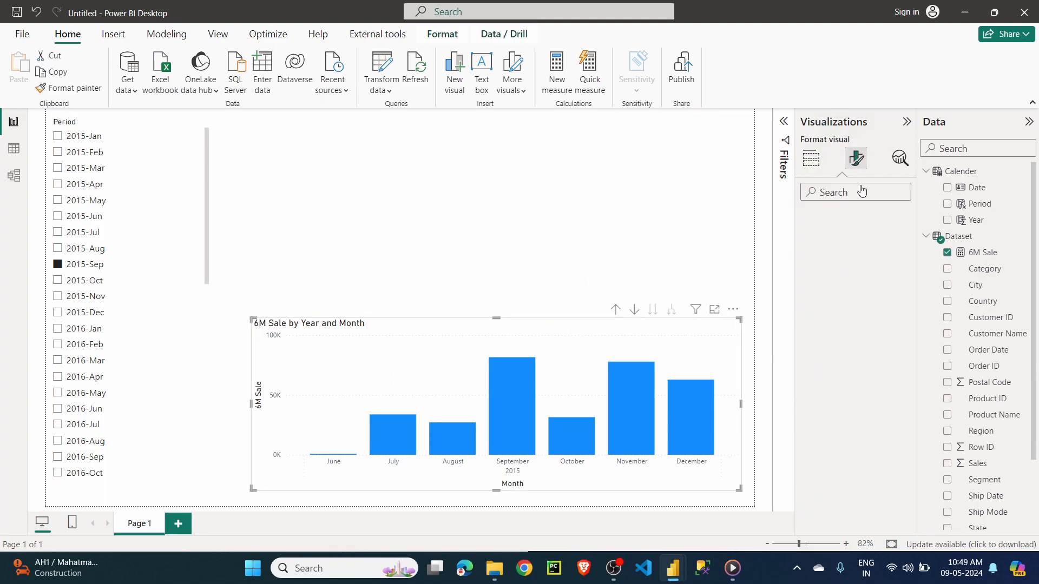
pyautogui.click(855, 219)
pyautogui.click(817, 306)
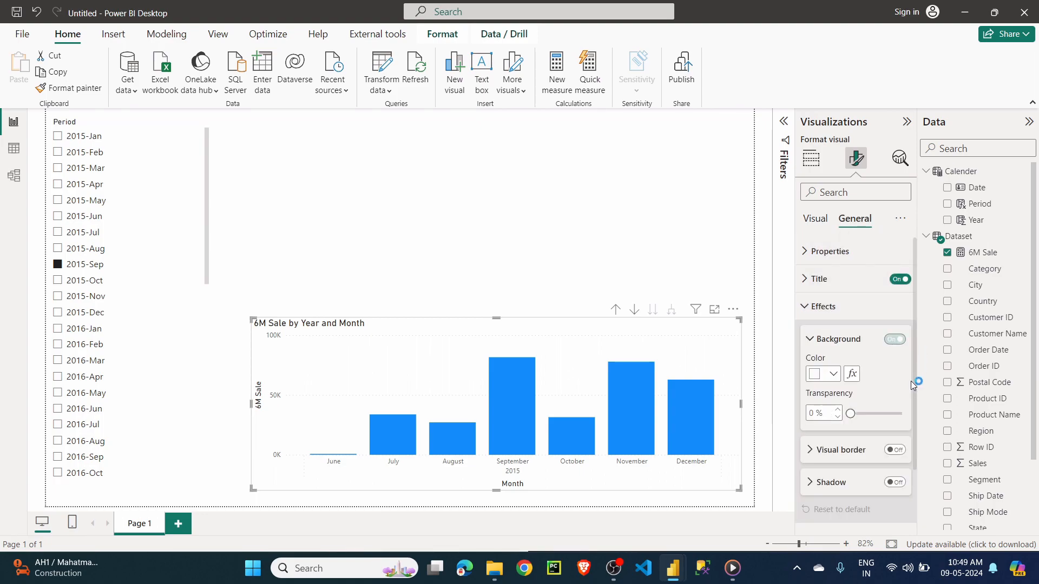
pyautogui.click(894, 450)
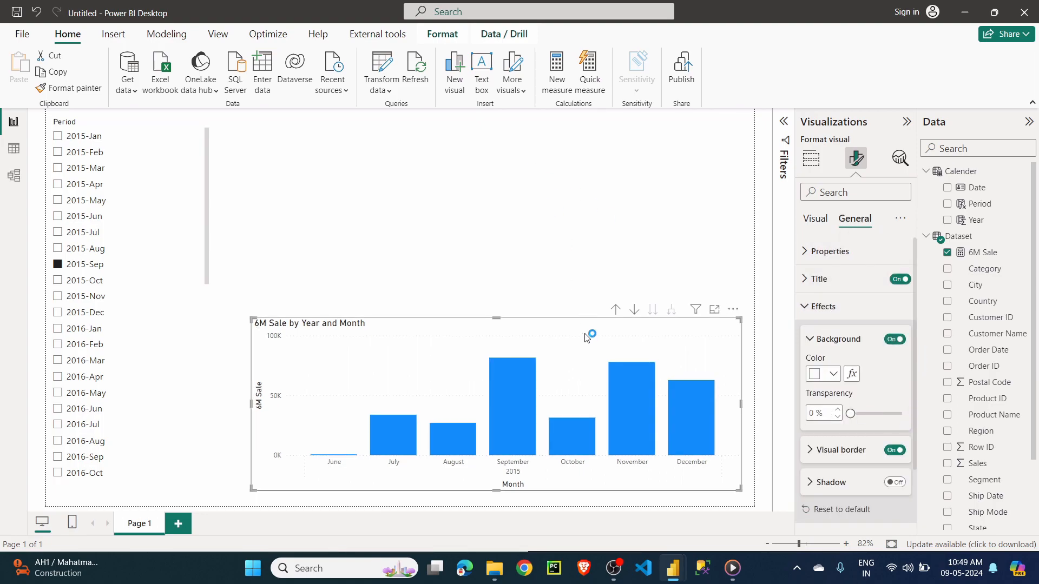
# Step: Duplicate the column chart and place the copy directly above the original
pyautogui.hotkey('ctrl', 'c')
pyautogui.hotkey('ctrl', 'v')
pyautogui.moveTo(579, 329); pyautogui.dragTo(571, 142)
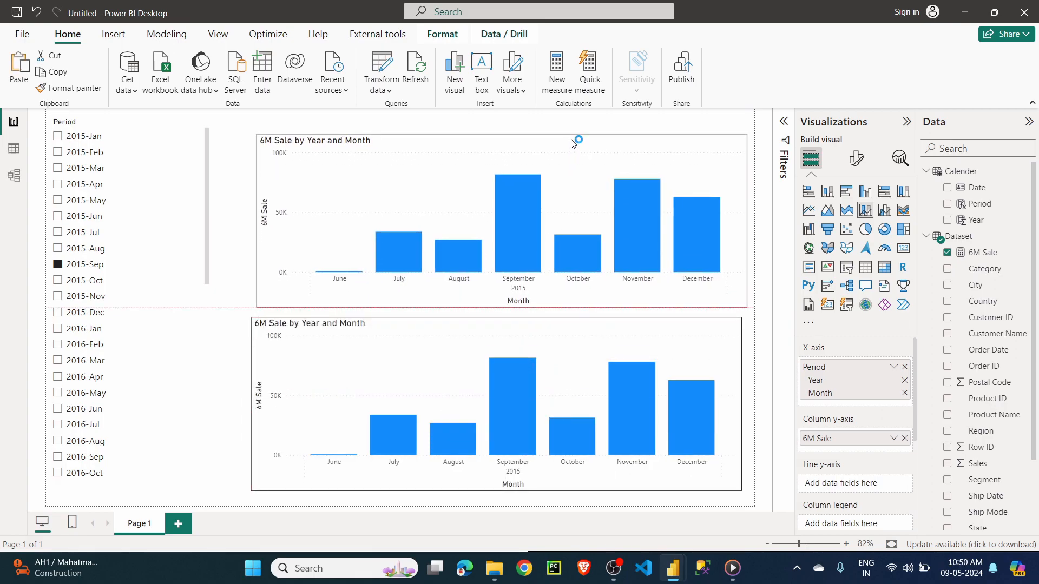
# Step: Convert the copied chart to a matrix, narrow it and centre it above the column chart
pyautogui.click(884, 268)
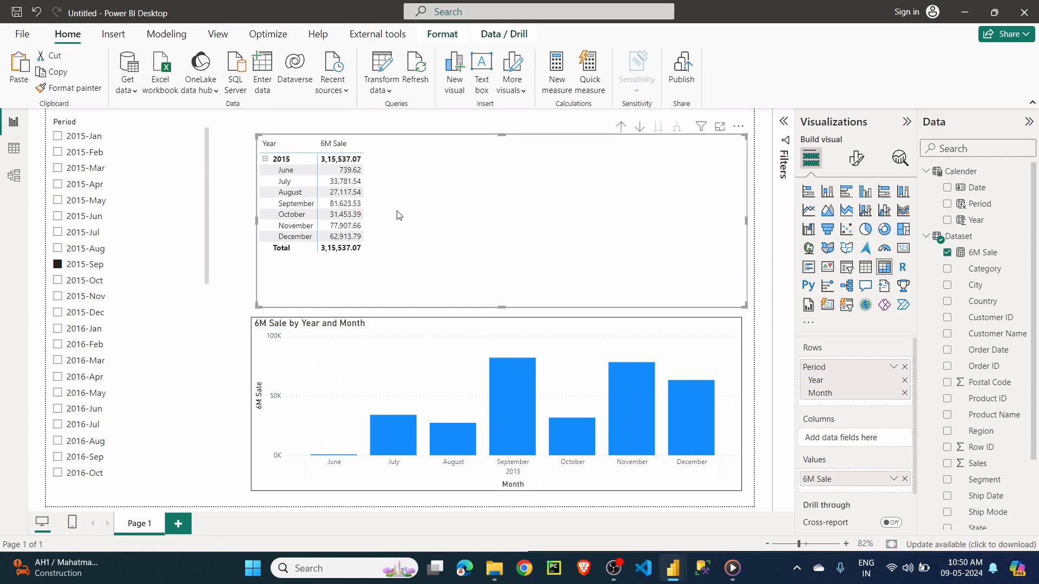
pyautogui.moveTo(747, 220); pyautogui.dragTo(399, 222)
pyautogui.moveTo(377, 140); pyautogui.dragTo(575, 132)
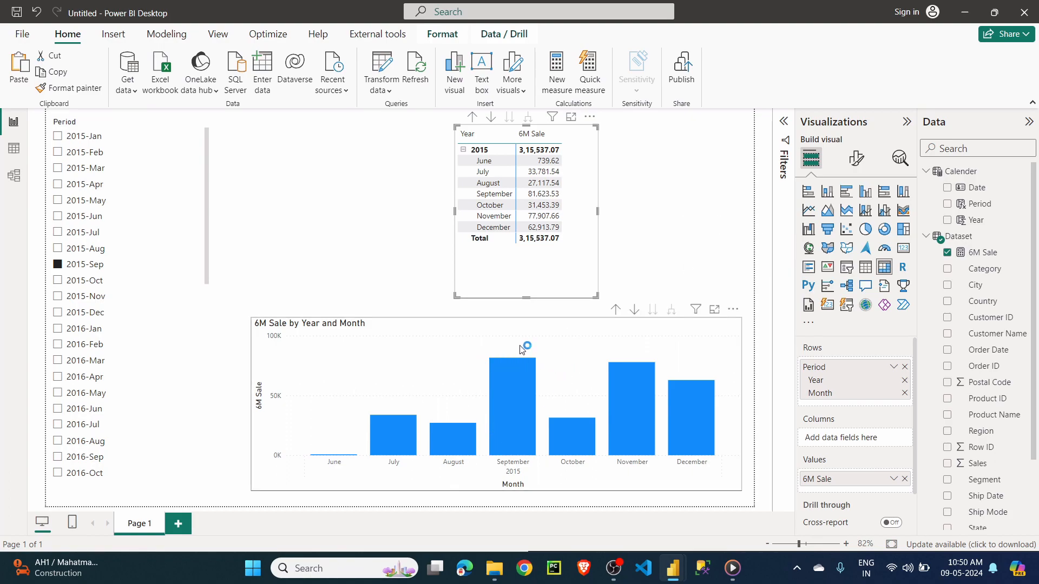
# Step: Switch to the DAX Tutorial report to check its 6M Sale page, and return to the untitled report
pyautogui.moveTo(510, 417)
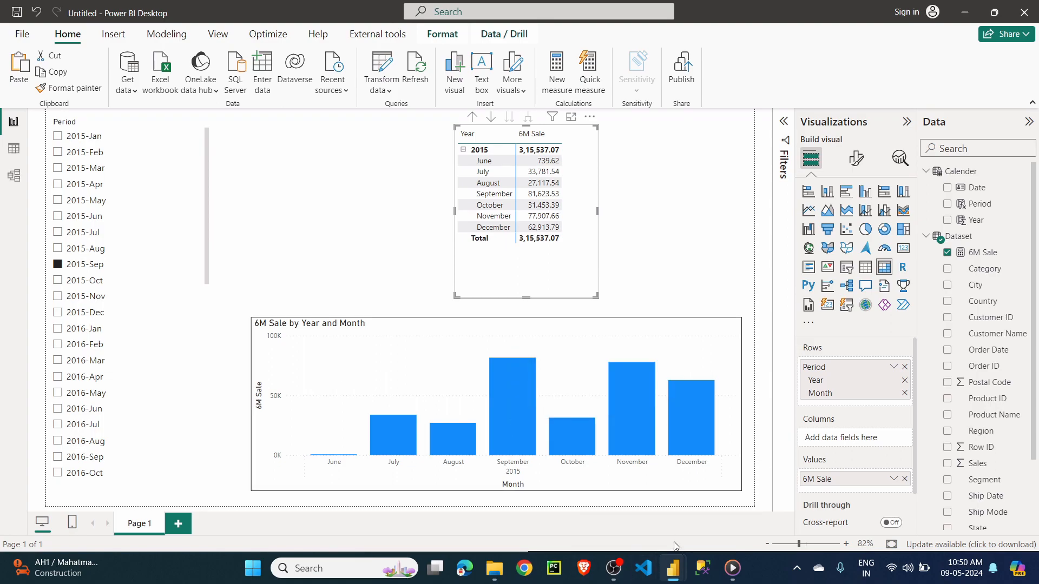
pyautogui.moveTo(673, 568)
pyautogui.click(646, 536)
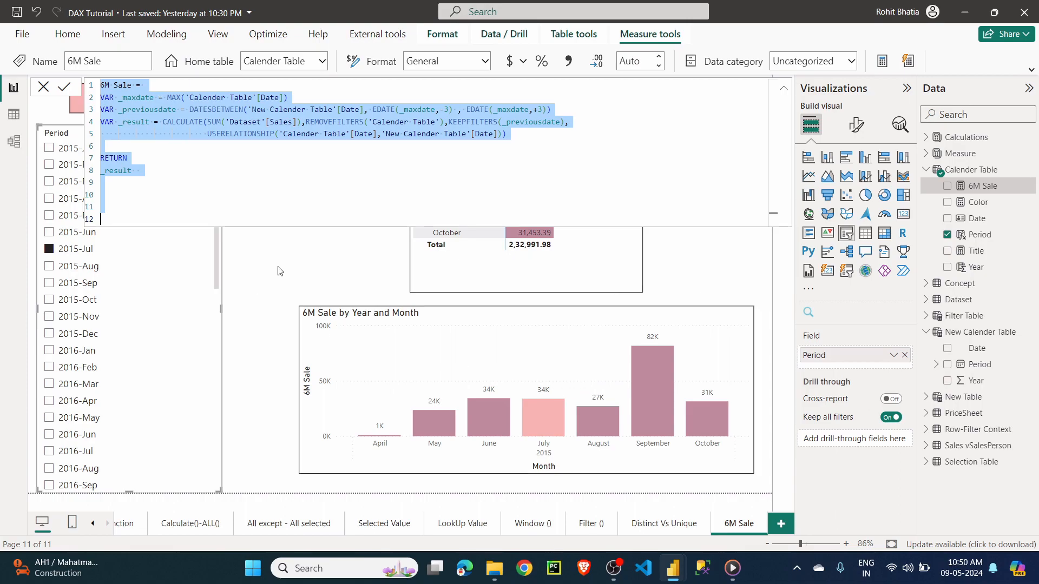
pyautogui.hotkey('alt', 'Tab')
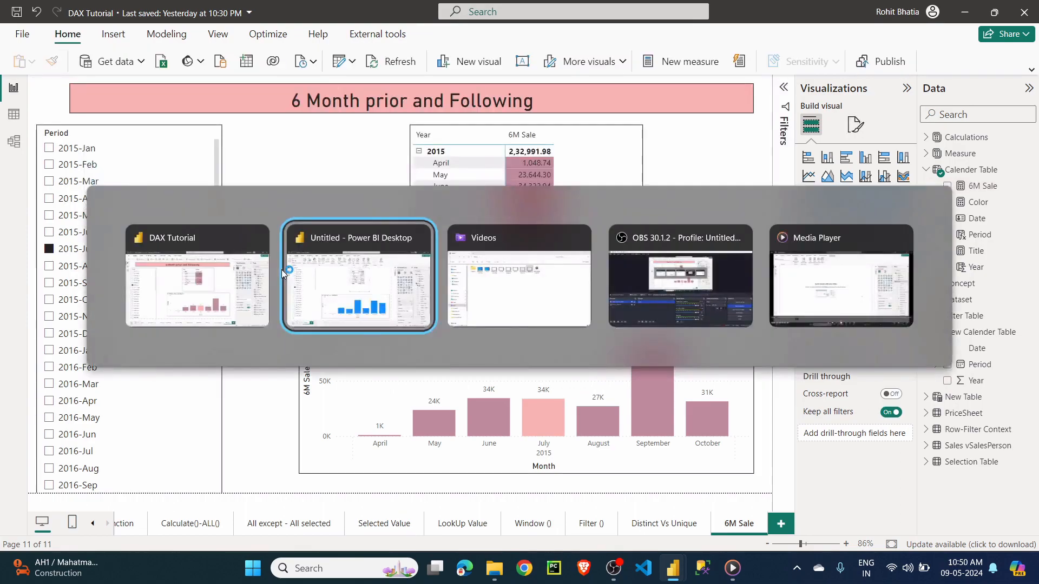
pyautogui.click(670, 226)
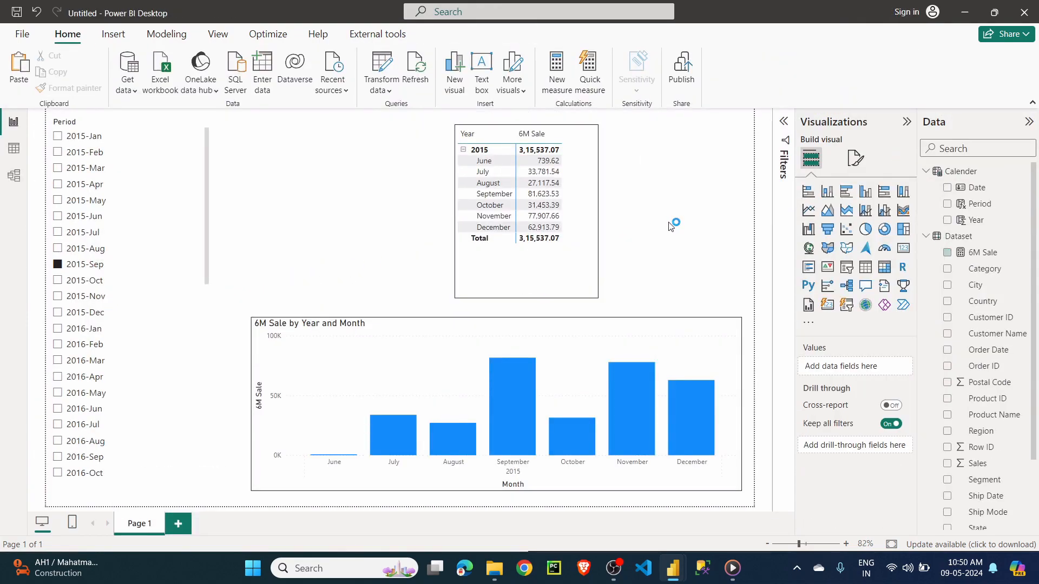